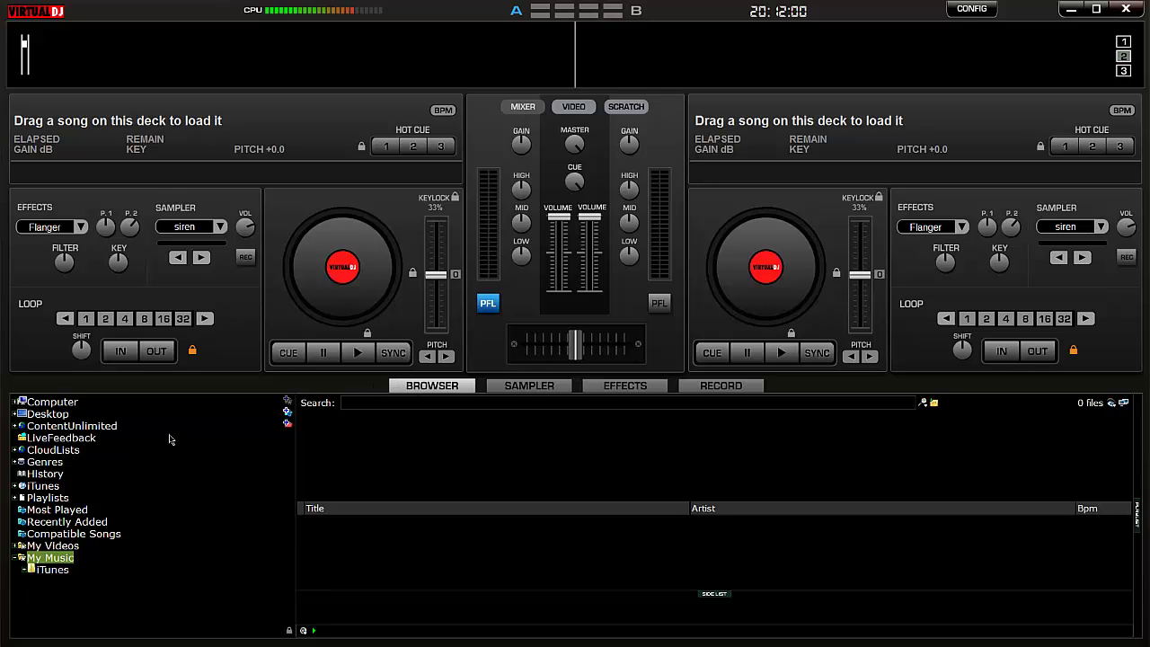
Browse the library tree to the Project X (All Songs) > Disc 1 track list.
{"action": "left_click", "coordinate": [43, 425]}
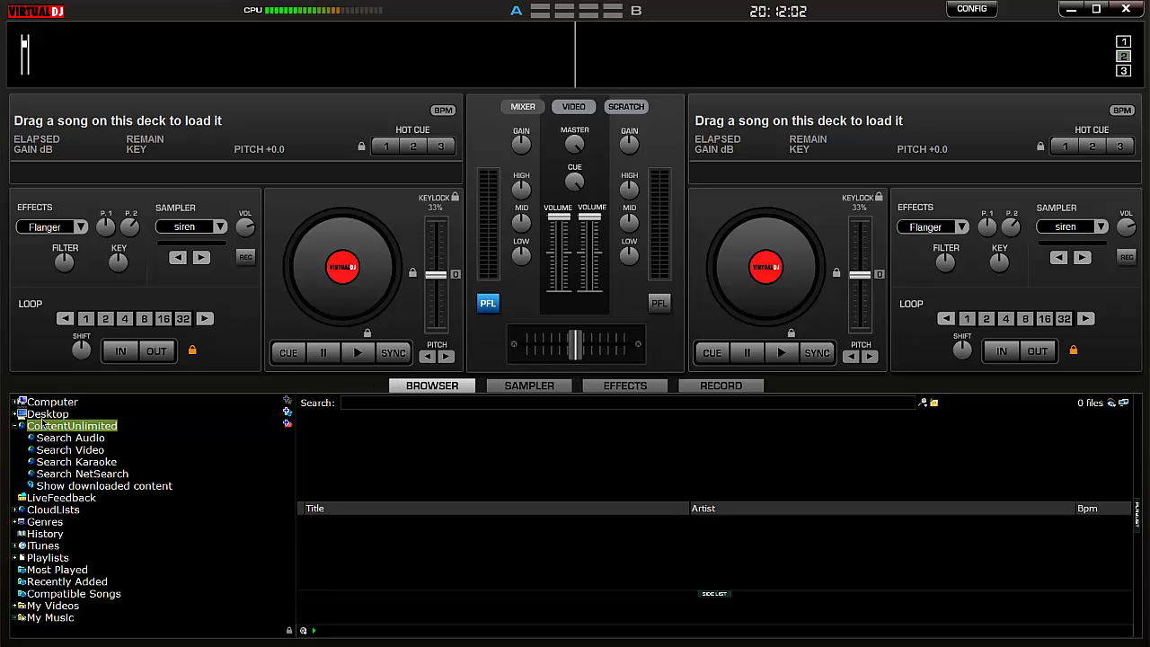
{"action": "left_click", "coordinate": [47, 414]}
{"action": "scroll", "coordinate": [81, 503], "scroll_direction": "down", "scroll_amount": 4}
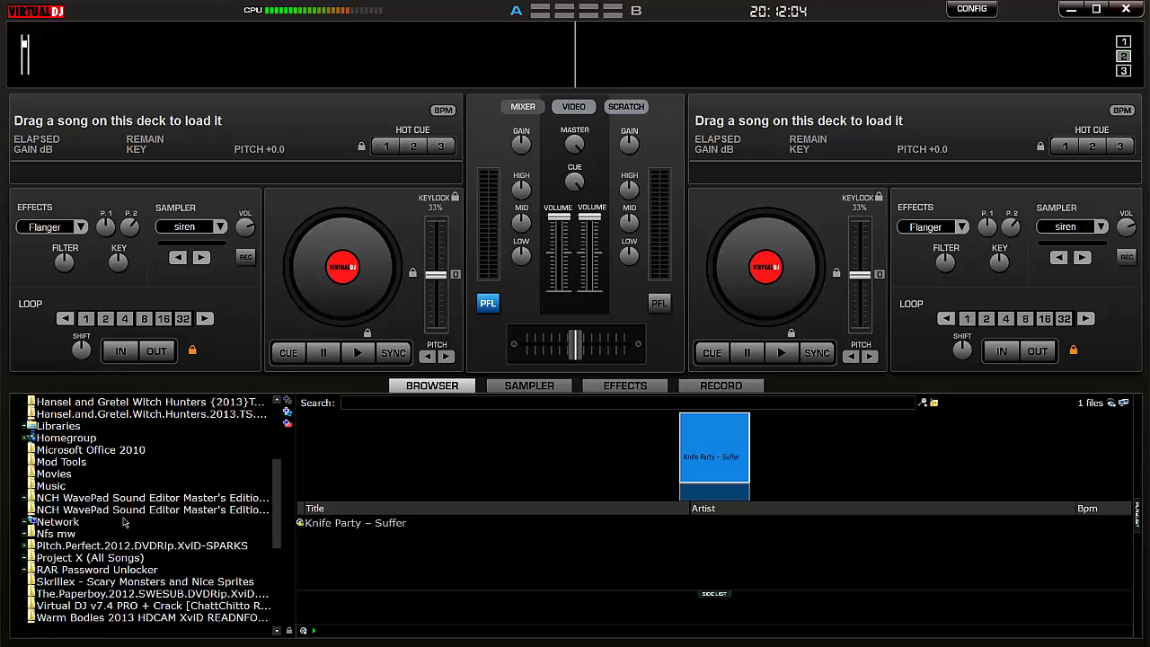
{"action": "left_click", "coordinate": [79, 584]}
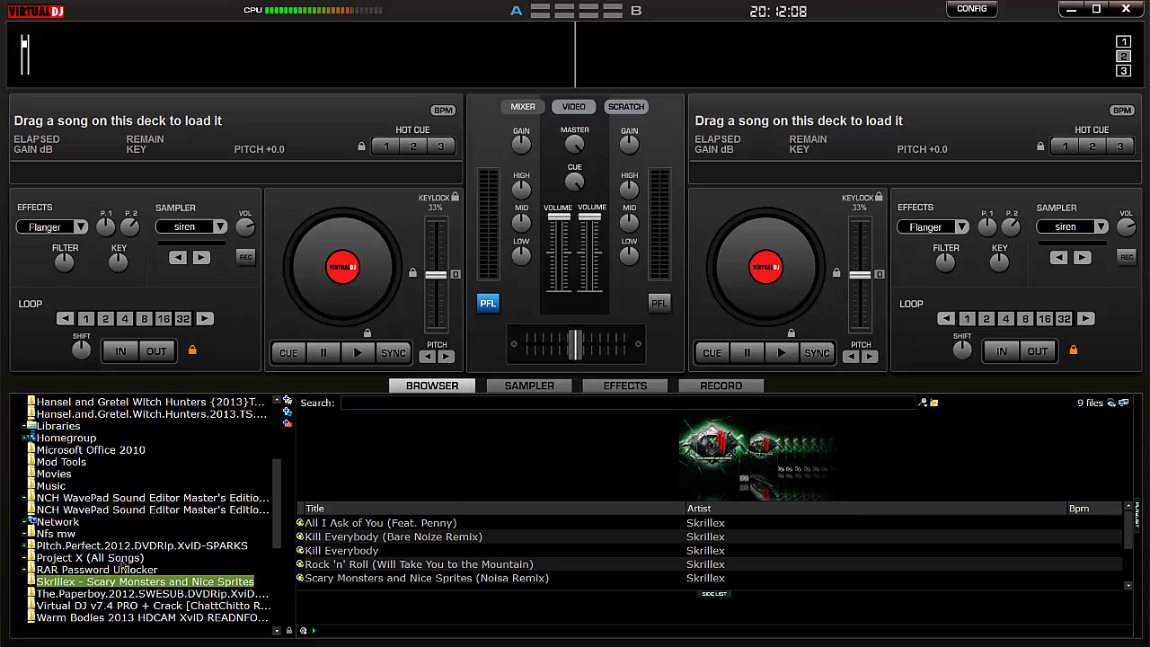
{"action": "left_click", "coordinate": [123, 560]}
{"action": "left_click", "coordinate": [62, 570]}
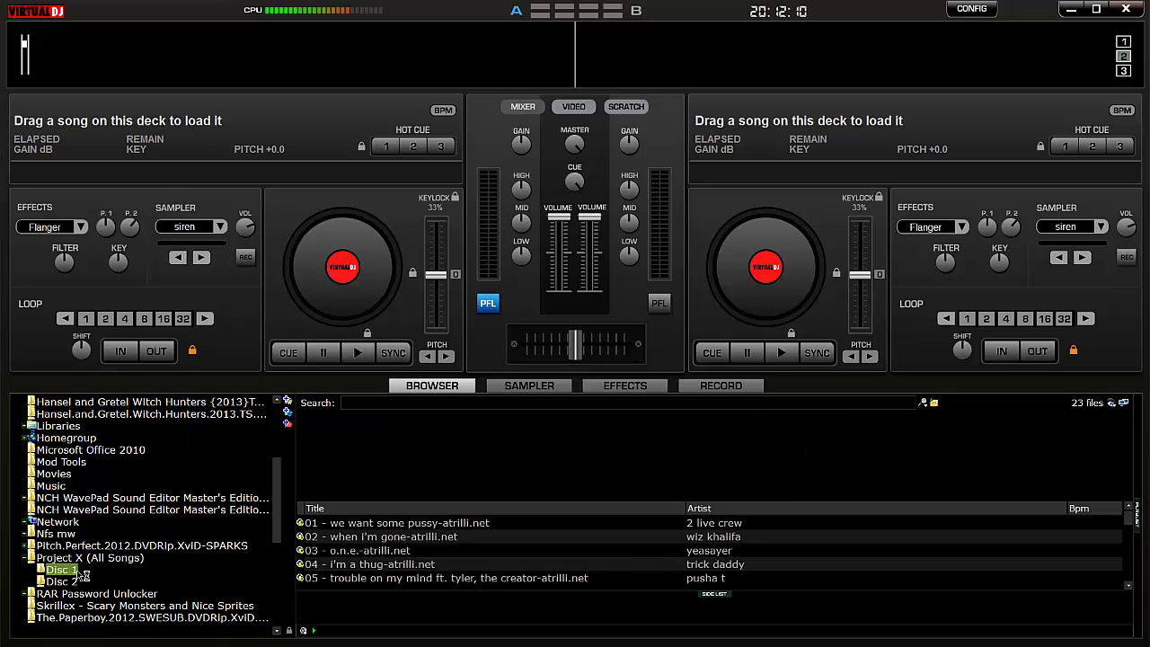
Drag Lloyd Banks' 'Beamer, Benz, Or Bently' onto the left deck.
{"action": "key", "text": "Down"}
{"action": "key", "text": "Down"}
{"action": "key", "text": "Down"}
{"action": "key", "text": "Down"}
{"action": "scroll", "coordinate": [794, 446], "scroll_direction": "down", "scroll_amount": 4}
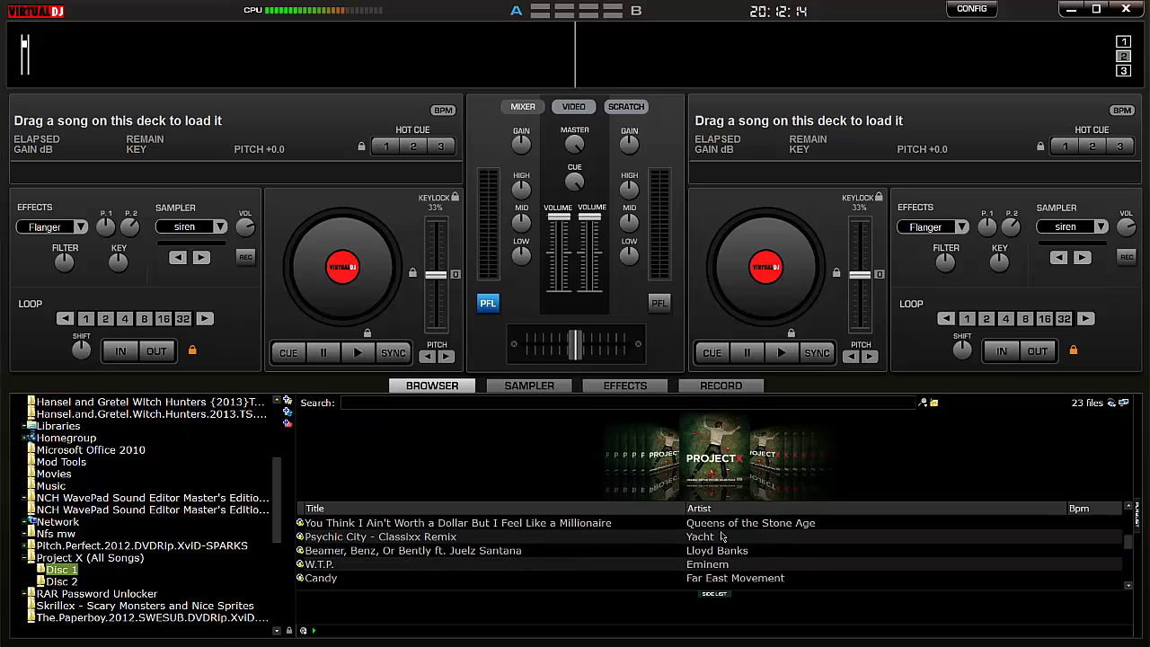
{"action": "left_click_drag", "start_coordinate": [486, 555], "coordinate": [510, 455]}
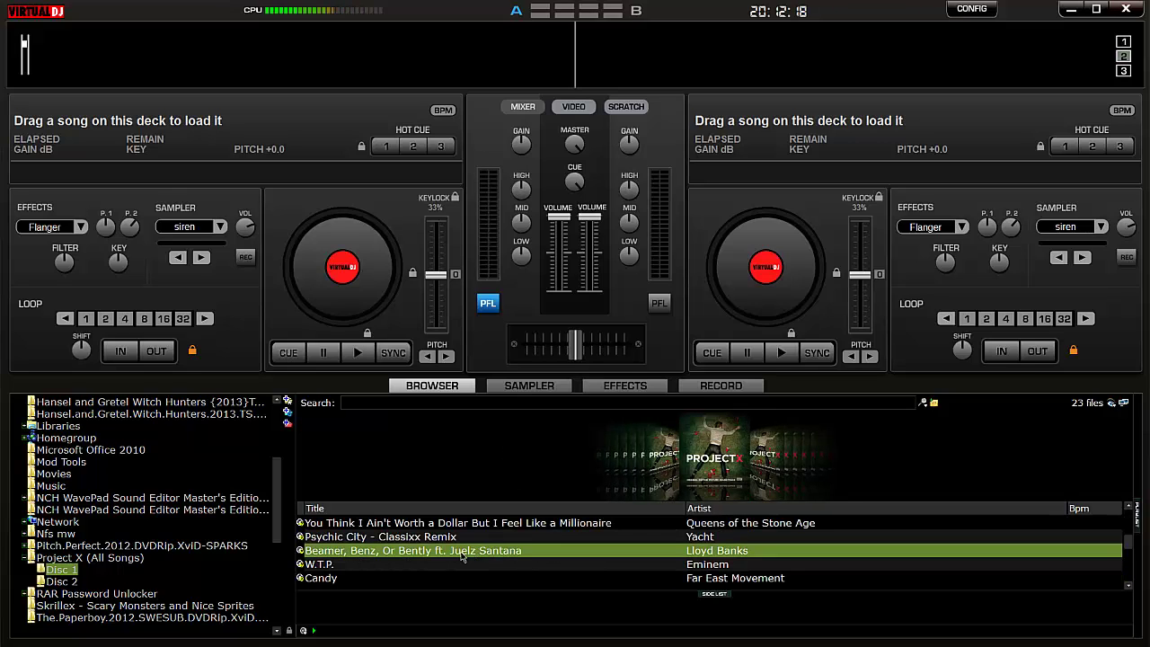
{"action": "left_click_drag", "start_coordinate": [306, 238], "coordinate": [305, 241]}
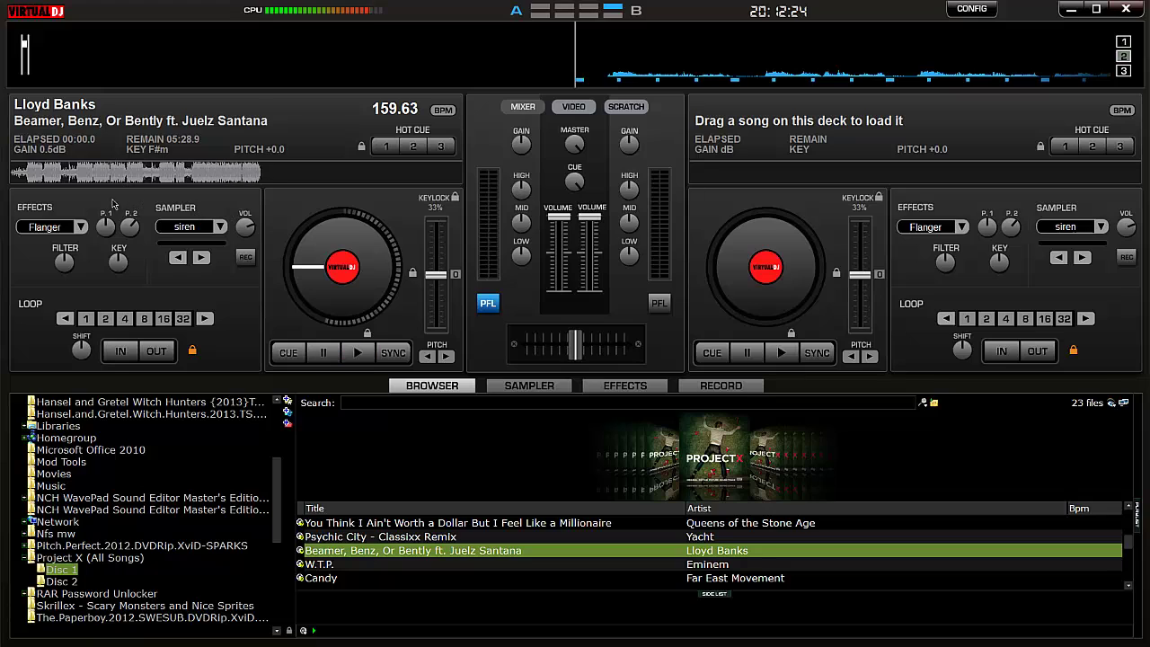
Review deck A's effects list, keeping Flanger, and audition the siren sample.
{"action": "left_click", "coordinate": [81, 228]}
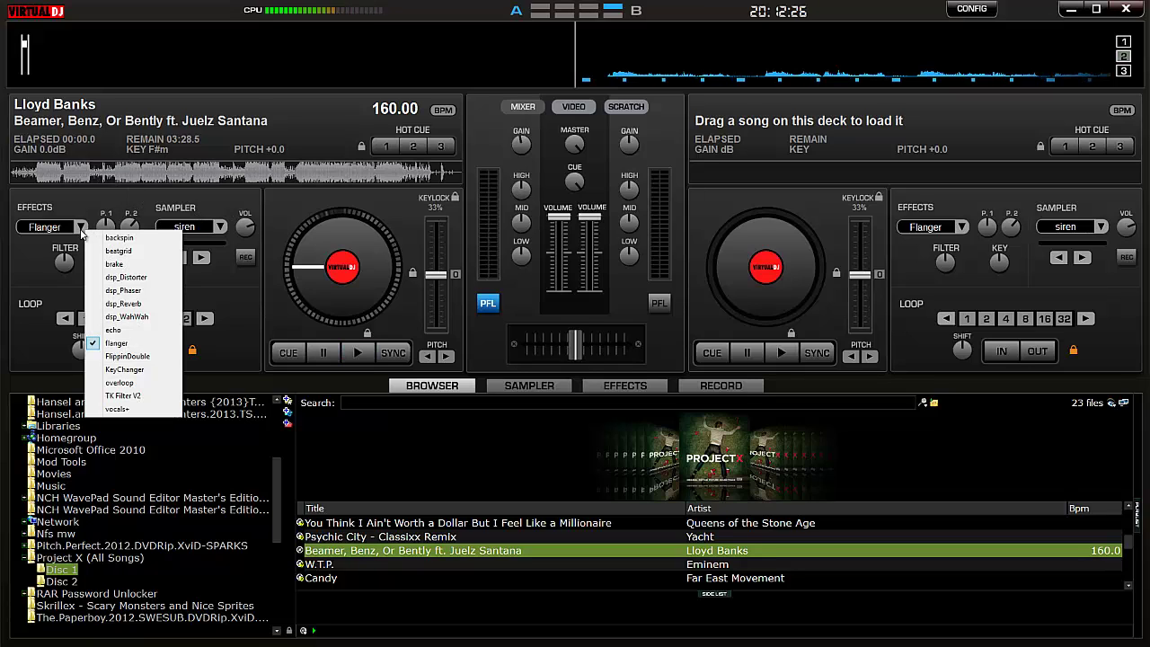
{"action": "left_click", "coordinate": [78, 231]}
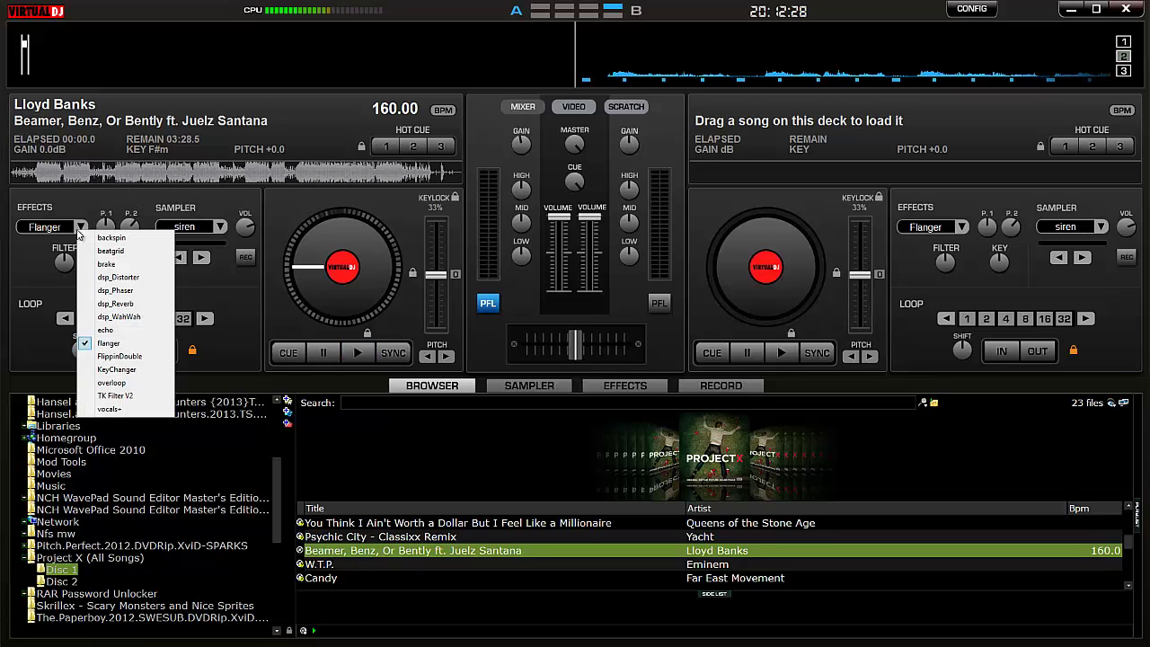
{"action": "left_click", "coordinate": [88, 221]}
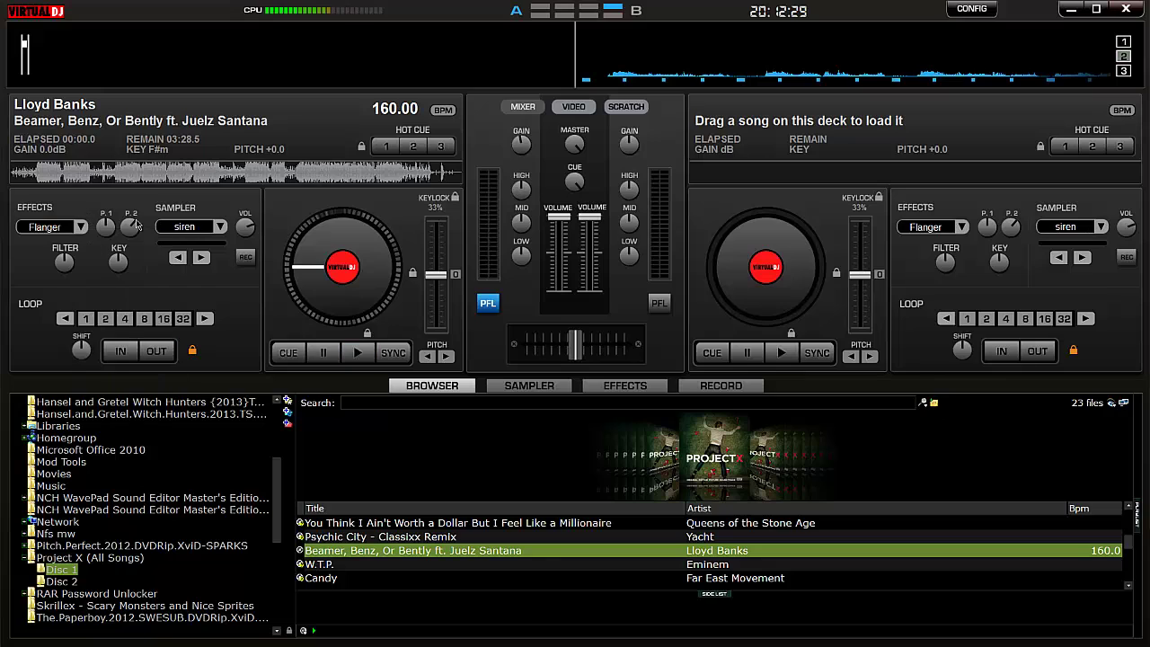
{"action": "left_click", "coordinate": [227, 226]}
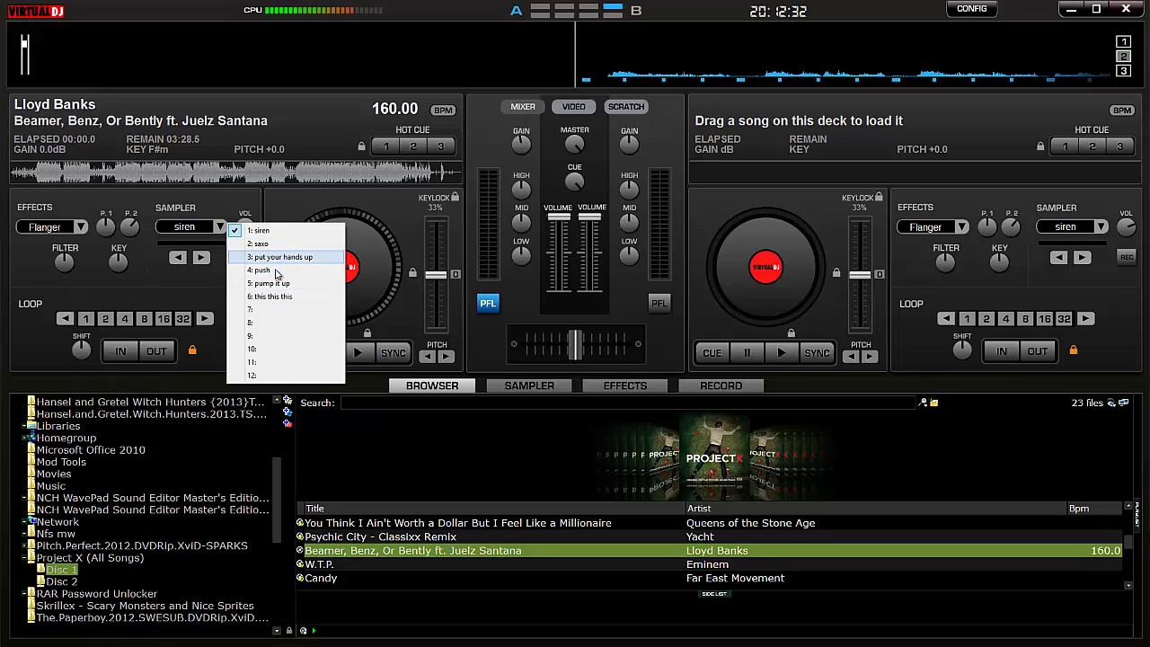
{"action": "left_click", "coordinate": [239, 231]}
{"action": "left_click", "coordinate": [176, 231]}
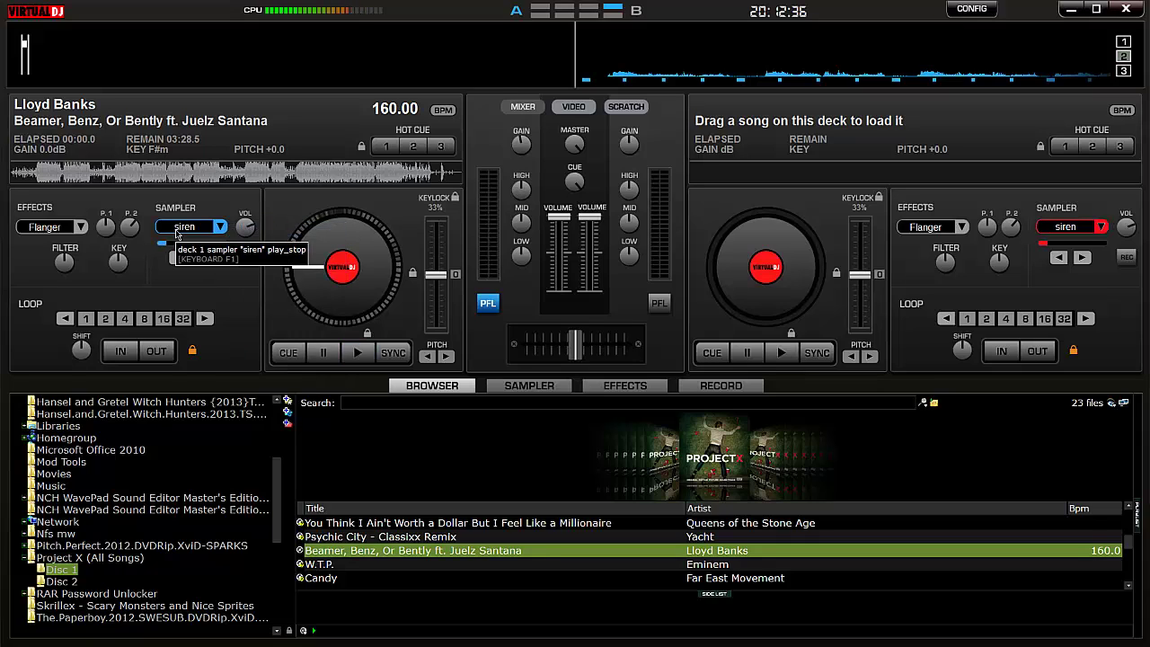
Switch deck A's sample to 'pump it up', stop it, and reopen the effects list.
{"action": "left_click", "coordinate": [215, 230]}
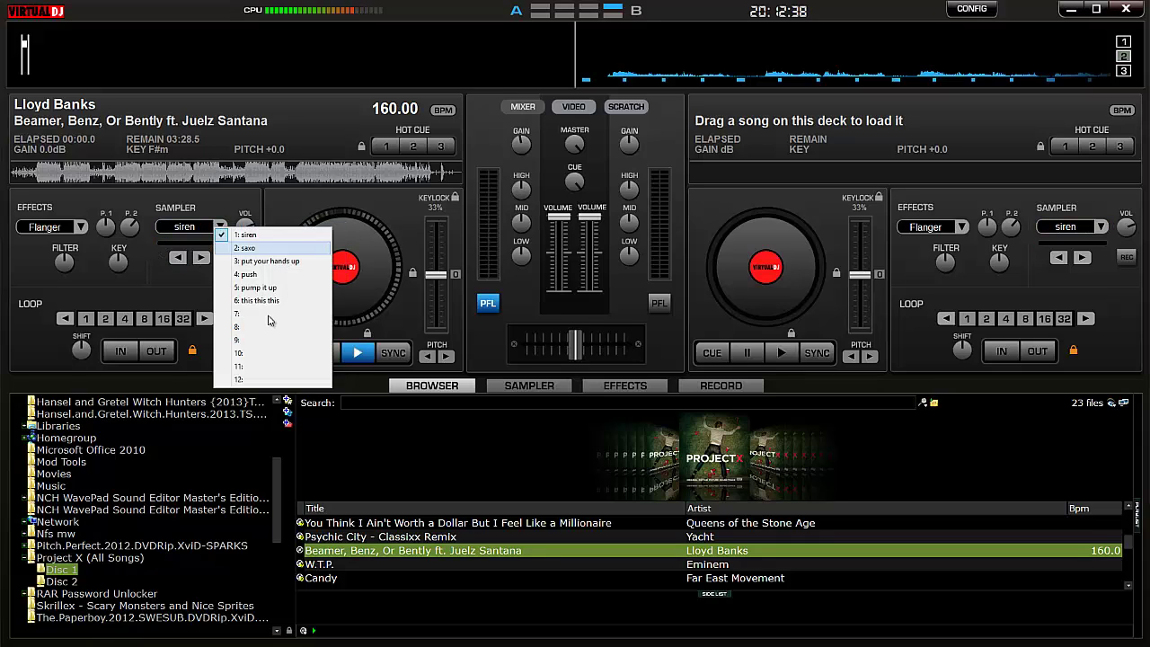
{"action": "left_click", "coordinate": [259, 287]}
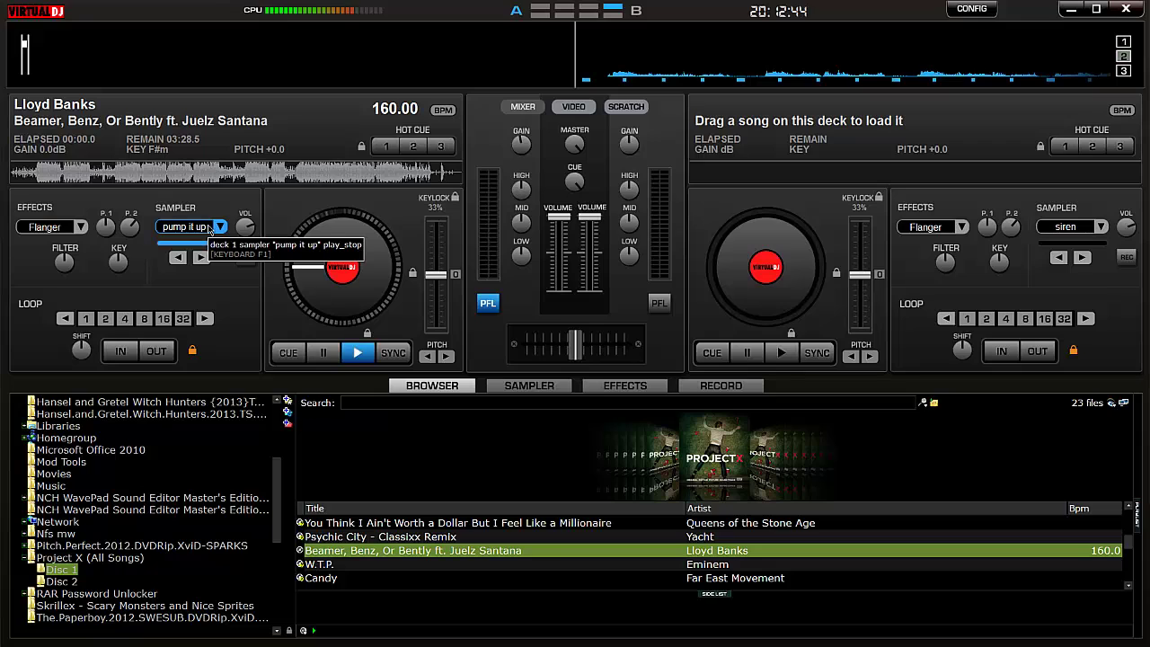
{"action": "left_click", "coordinate": [210, 230]}
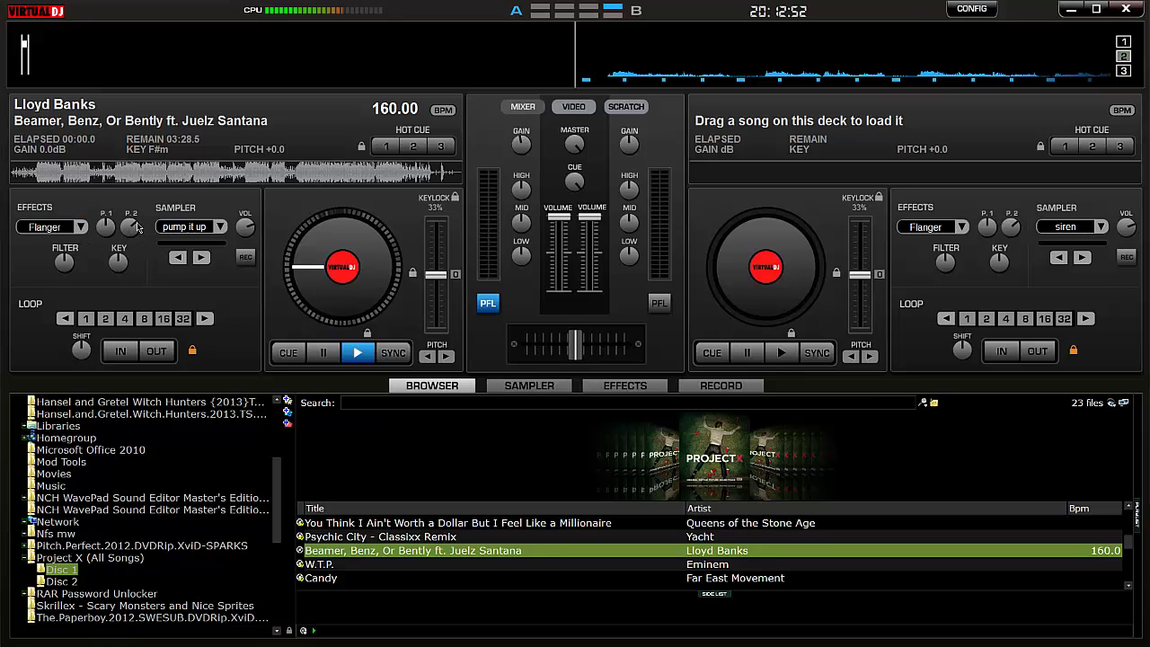
{"action": "left_click", "coordinate": [87, 229]}
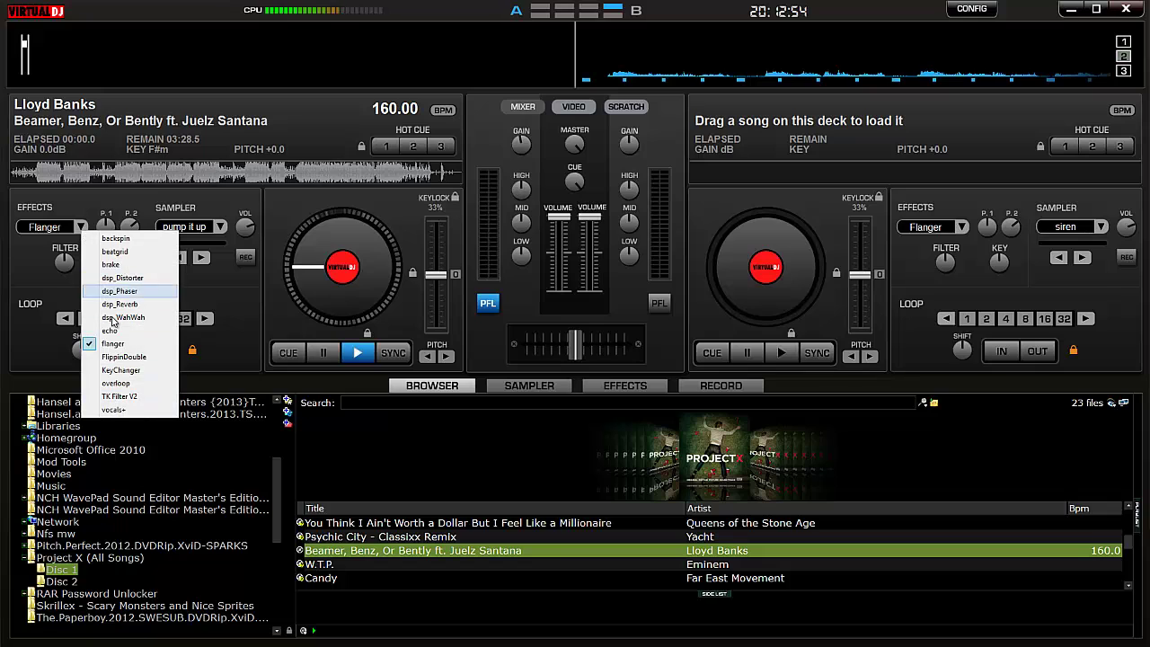
Play the Lloyd Banks track, toggle Flanger on and off, then stop playback.
{"action": "left_click", "coordinate": [358, 353]}
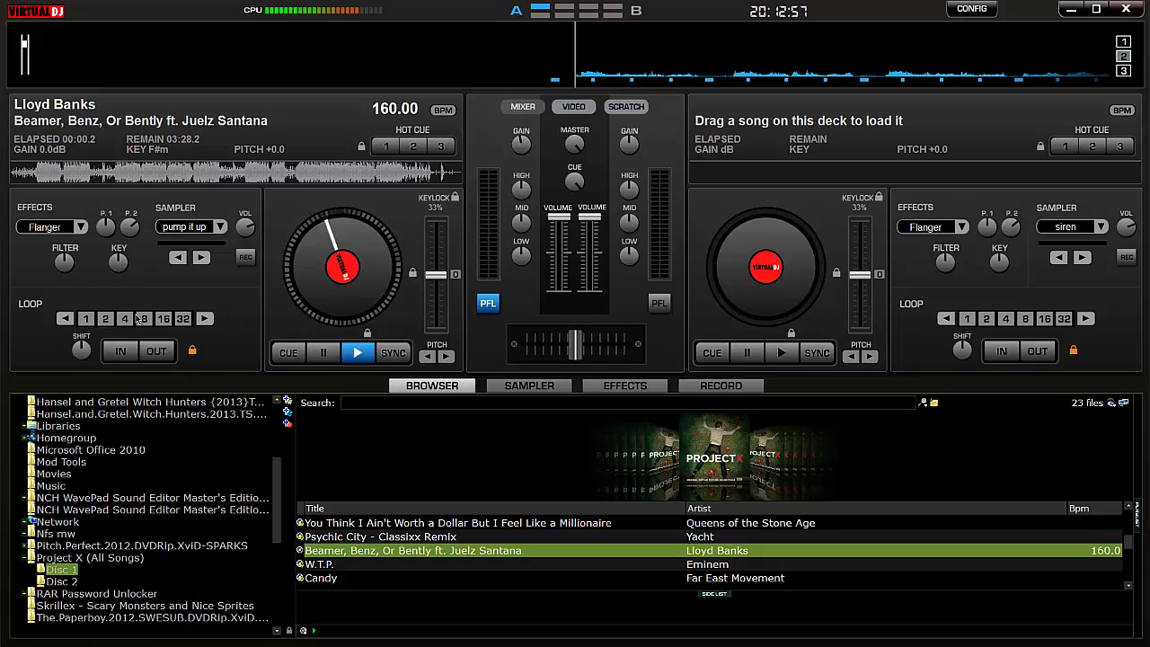
{"action": "left_click", "coordinate": [53, 227]}
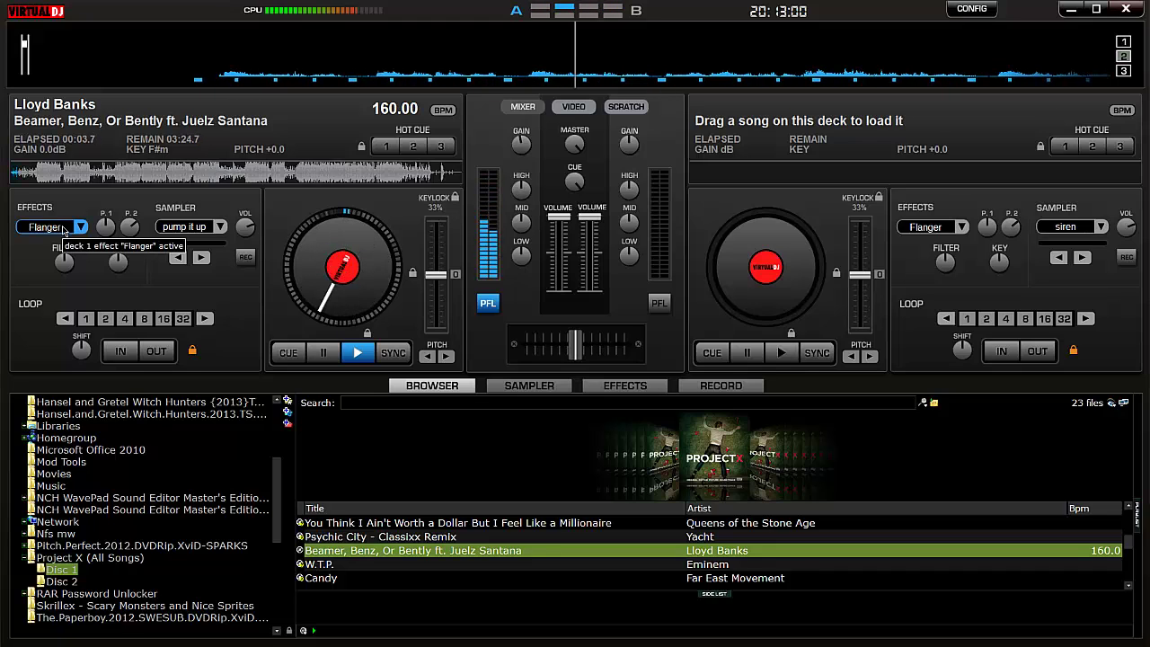
{"action": "left_click", "coordinate": [64, 230]}
{"action": "left_click", "coordinate": [335, 349]}
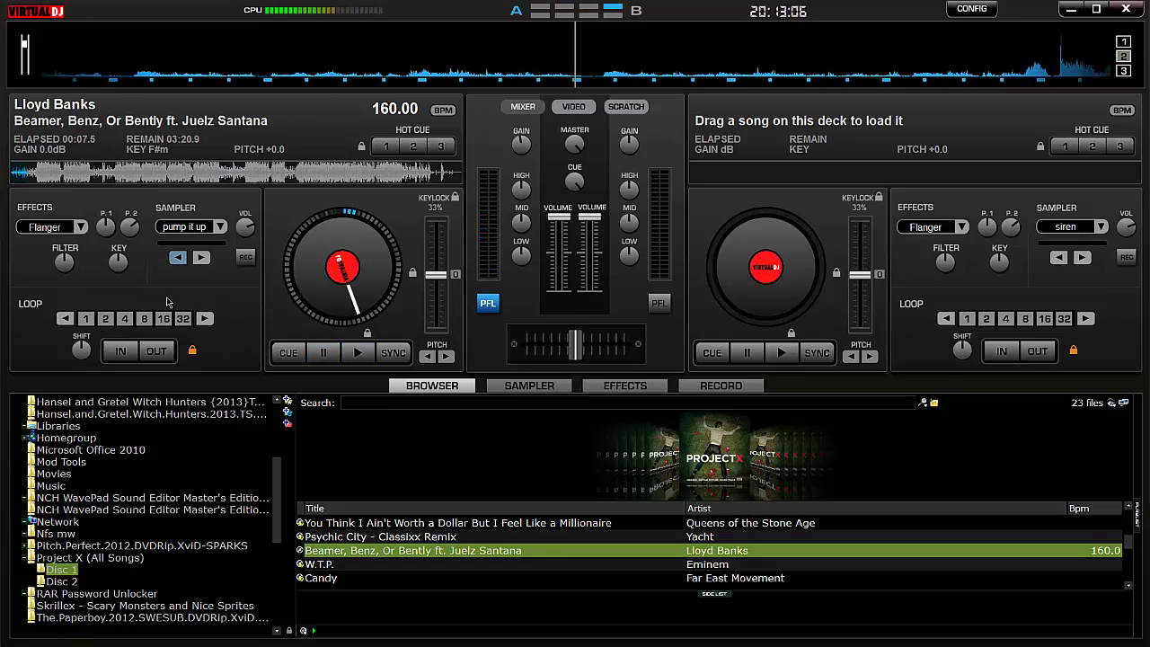
Loop a 4-beat section on deck A, then lengthen the loop to 8 and 32 beats.
{"action": "left_click", "coordinate": [358, 353]}
{"action": "left_click", "coordinate": [357, 353]}
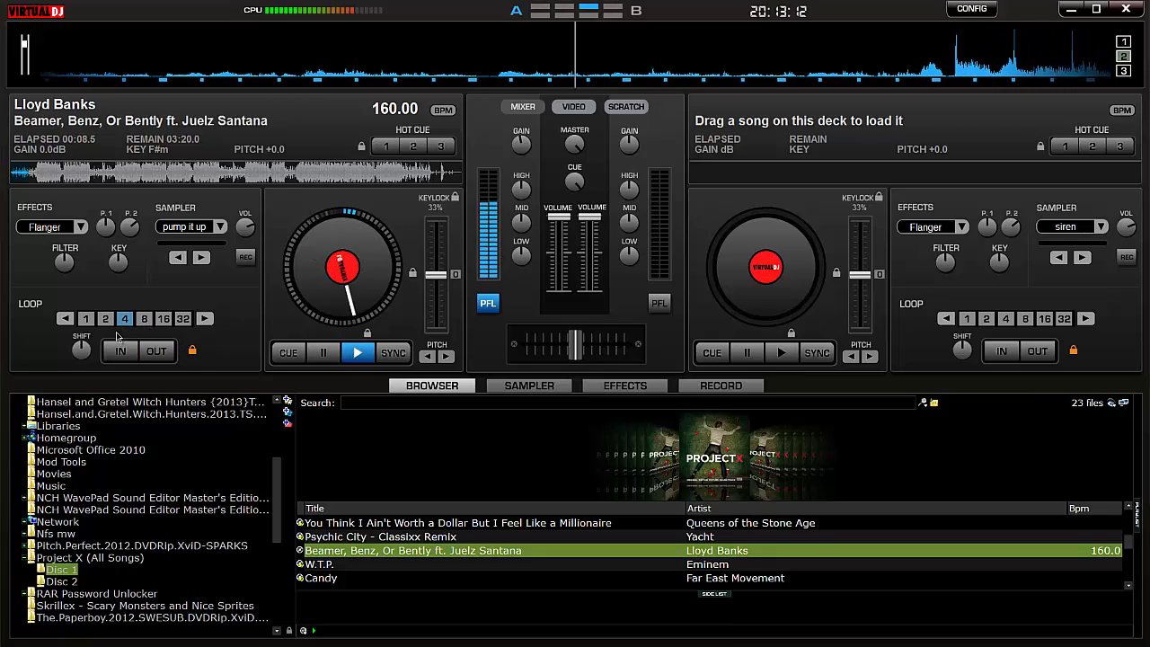
{"action": "left_click", "coordinate": [154, 353]}
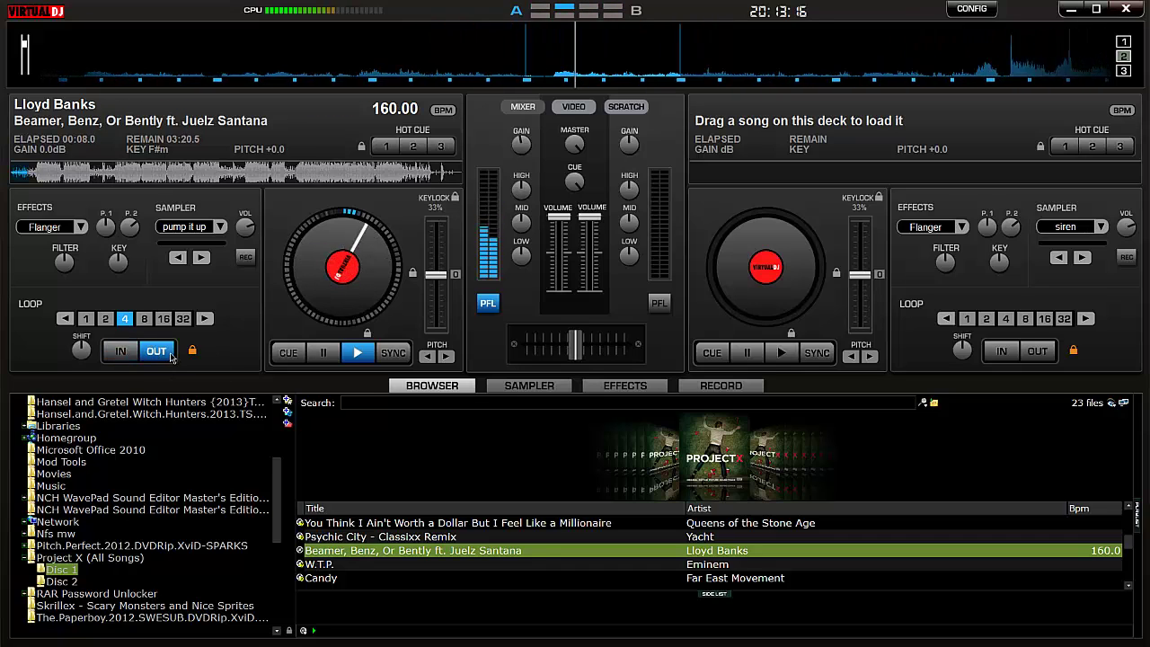
{"action": "left_click", "coordinate": [154, 353]}
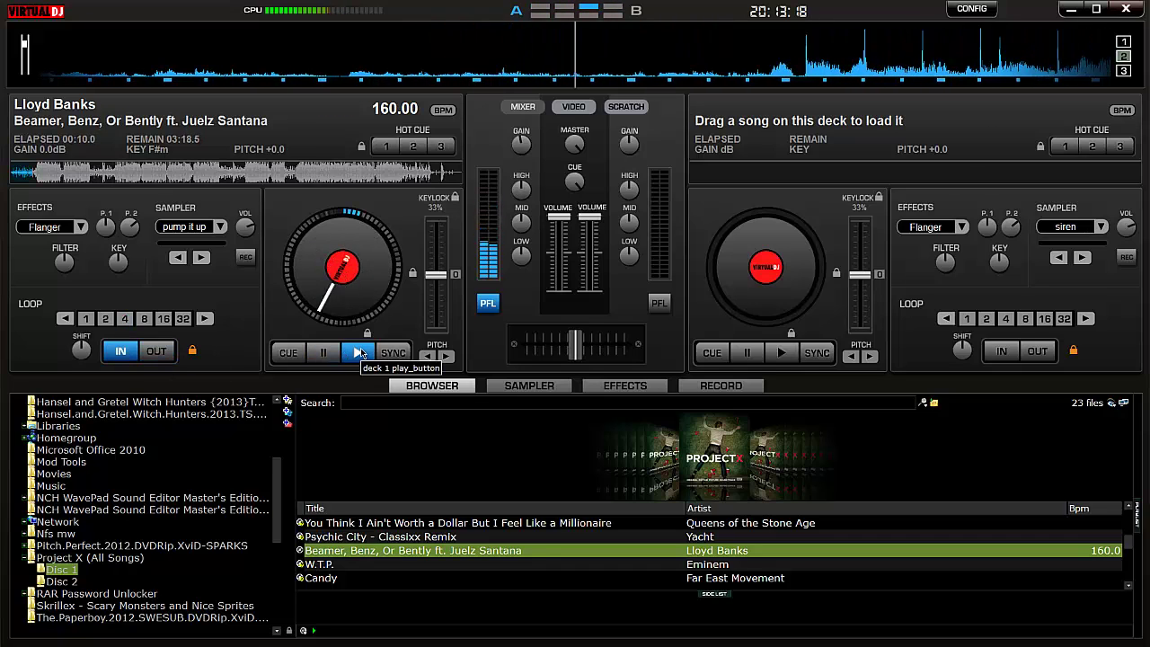
{"action": "left_click", "coordinate": [360, 352]}
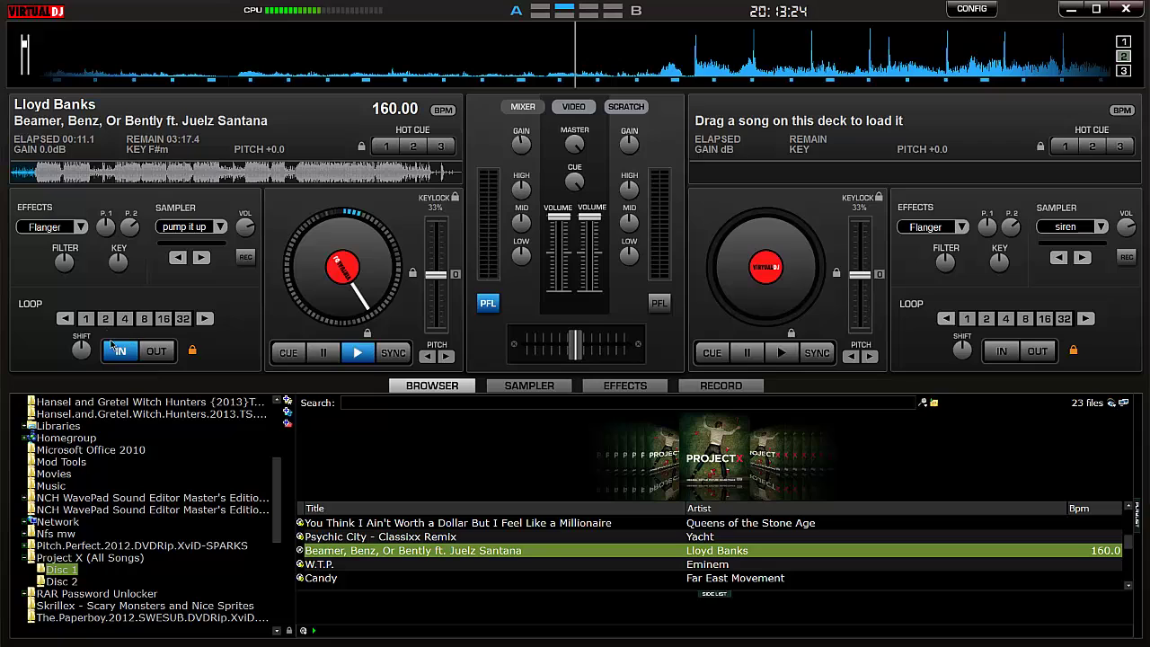
{"action": "left_click", "coordinate": [206, 319]}
{"action": "left_click", "coordinate": [205, 319]}
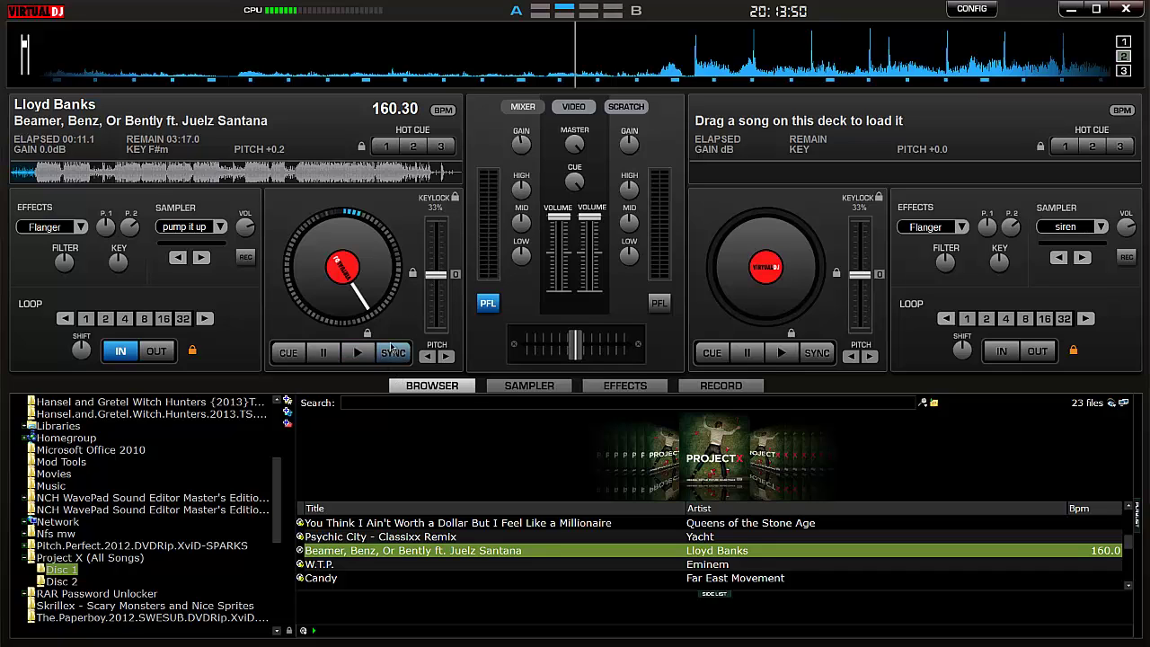
Sweep deck A's pitch through its full range, settle at -3.5 (154.35 BPM), then play and pause.
{"action": "mouse_move", "coordinate": [436, 274]}
{"action": "left_mouse_down"}
{"action": "mouse_move", "coordinate": [455, 210]}
{"action": "mouse_move", "coordinate": [436, 328]}
{"action": "mouse_move", "coordinate": [436, 271]}
{"action": "left_mouse_up"}
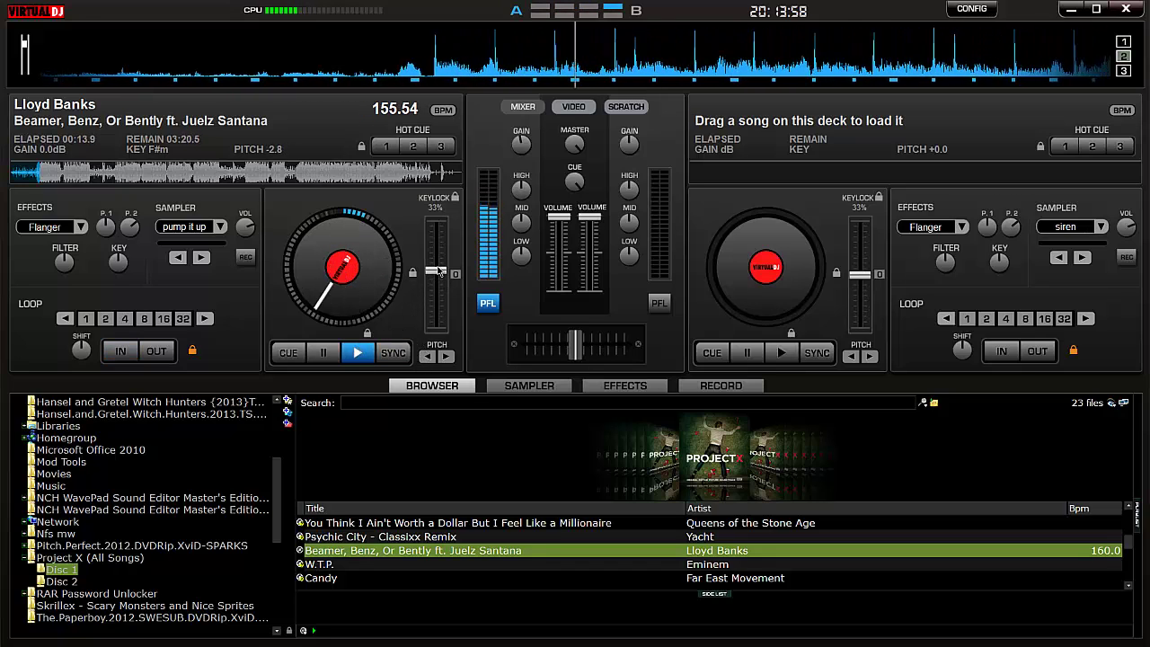
{"action": "left_click_drag", "start_coordinate": [439, 276], "coordinate": [435, 220]}
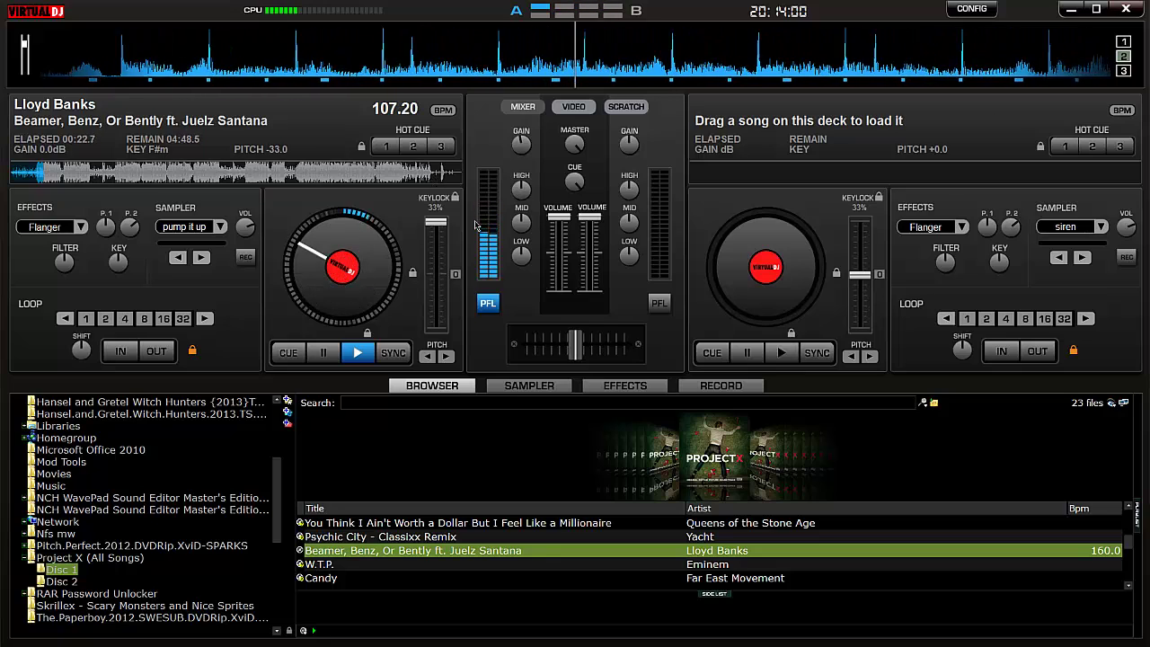
{"action": "left_click_drag", "start_coordinate": [440, 223], "coordinate": [438, 333]}
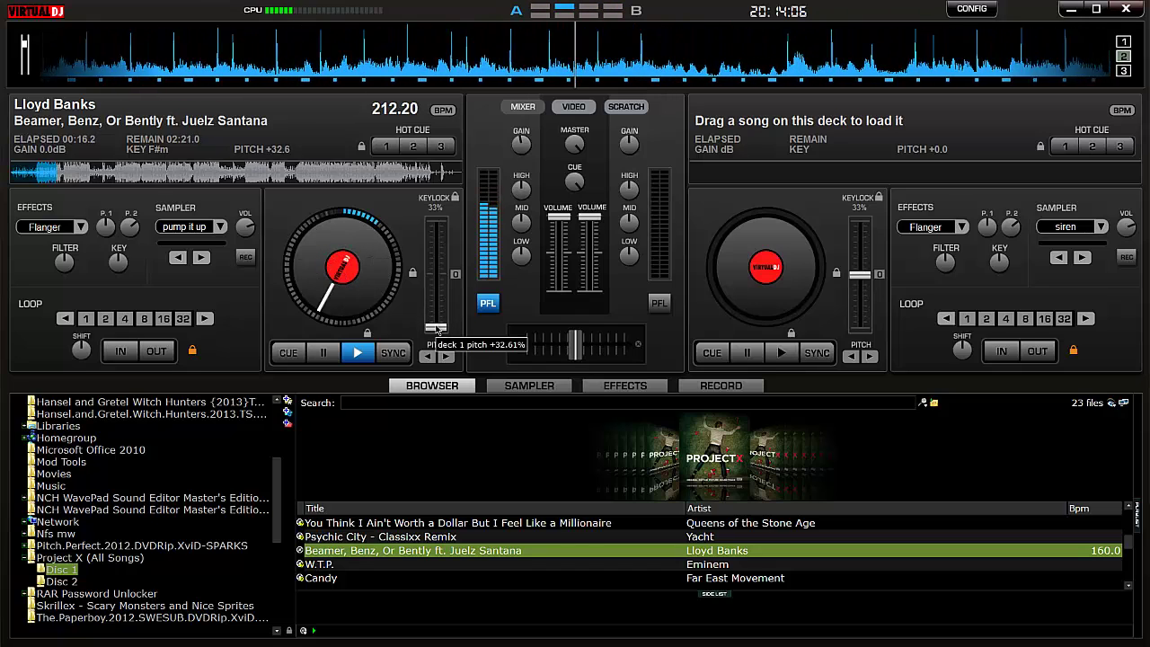
{"action": "left_click_drag", "start_coordinate": [438, 330], "coordinate": [437, 270]}
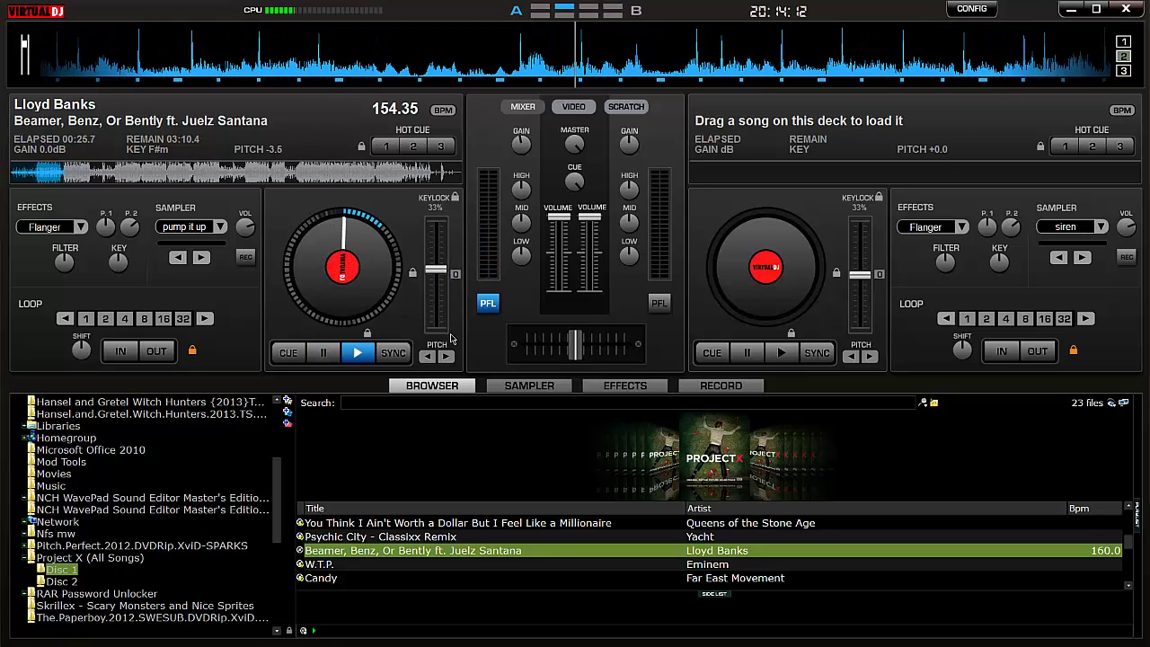
{"action": "left_click", "coordinate": [363, 355]}
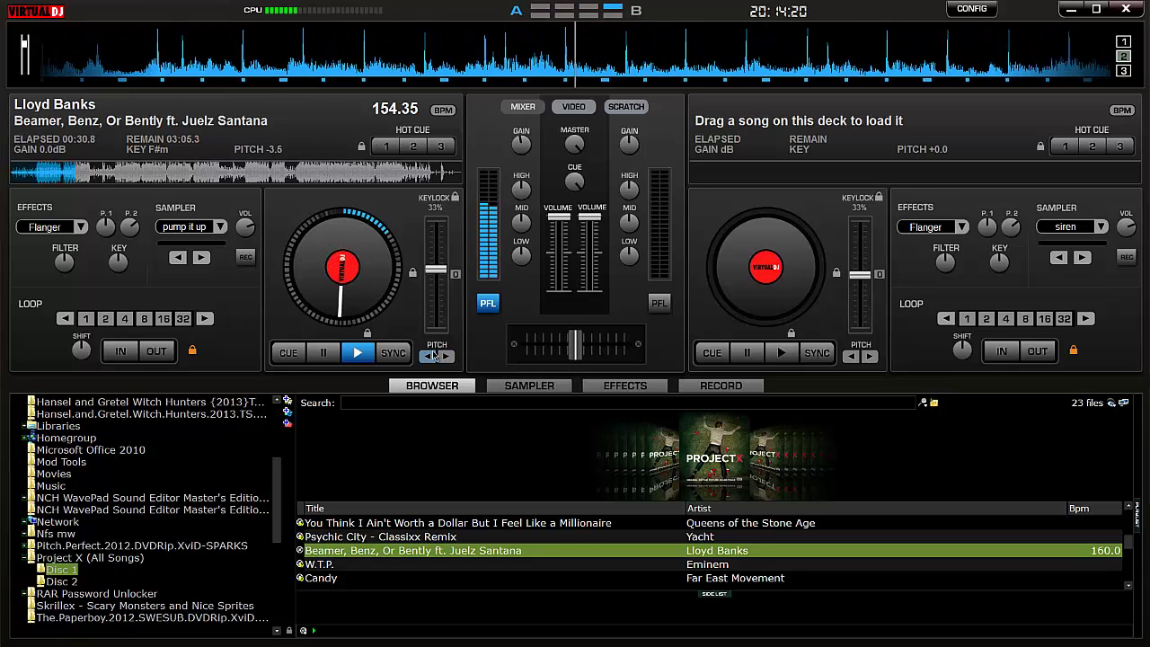
{"action": "left_click", "coordinate": [322, 353]}
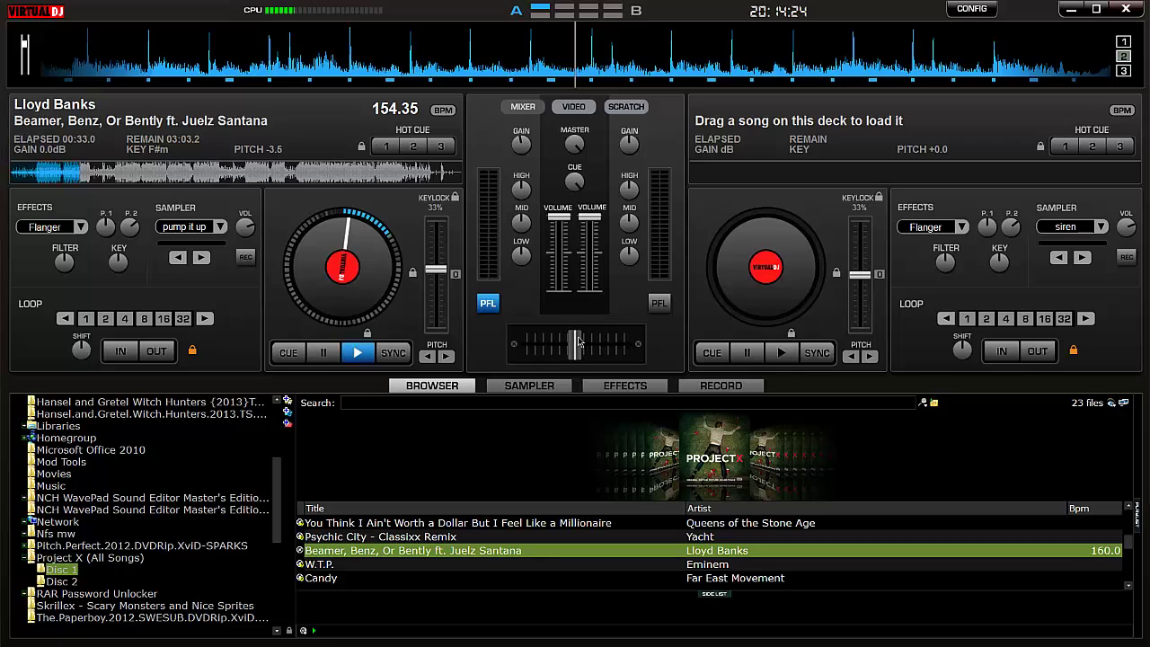
Load the Queens of the Stone Age song onto deck B and start it playing.
{"action": "mouse_move", "coordinate": [578, 344]}
{"action": "left_mouse_down"}
{"action": "mouse_move", "coordinate": [626, 345]}
{"action": "mouse_move", "coordinate": [527, 344]}
{"action": "mouse_move", "coordinate": [581, 344]}
{"action": "left_mouse_up"}
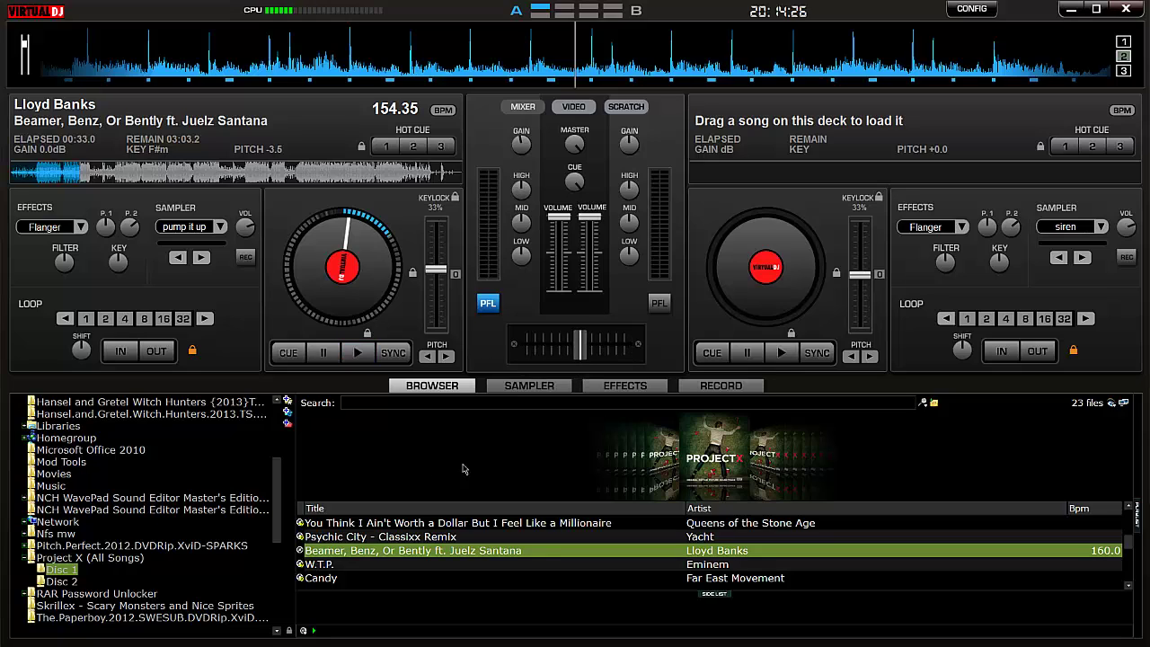
{"action": "left_click", "coordinate": [423, 524]}
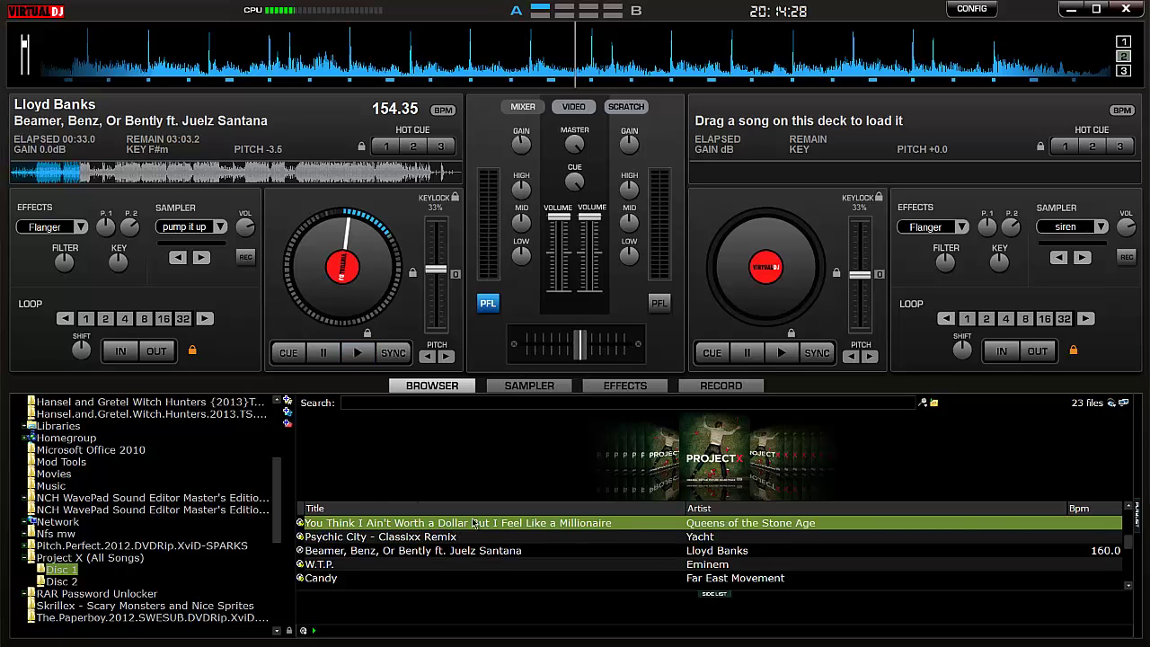
{"action": "left_click_drag", "start_coordinate": [683, 437], "coordinate": [773, 261]}
{"action": "left_click", "coordinate": [782, 353]}
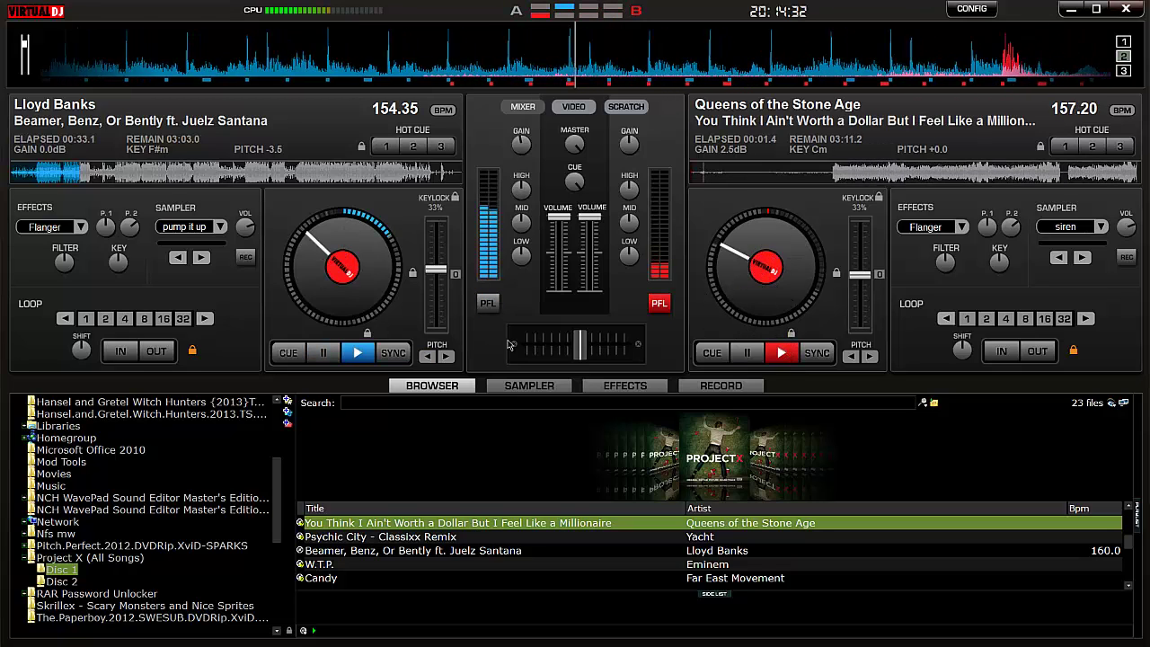
Crossfade fully to deck A, stop it, crossfade to deck B, then play and pause deck A.
{"action": "left_click_drag", "start_coordinate": [577, 342], "coordinate": [527, 341]}
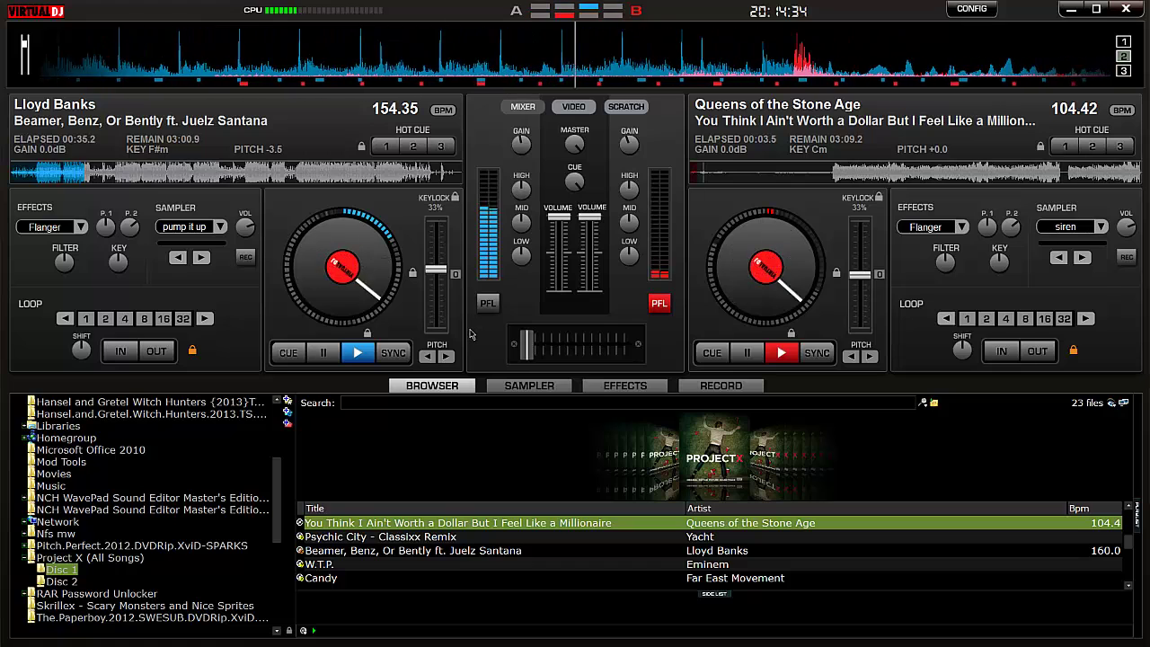
{"action": "left_click", "coordinate": [324, 352]}
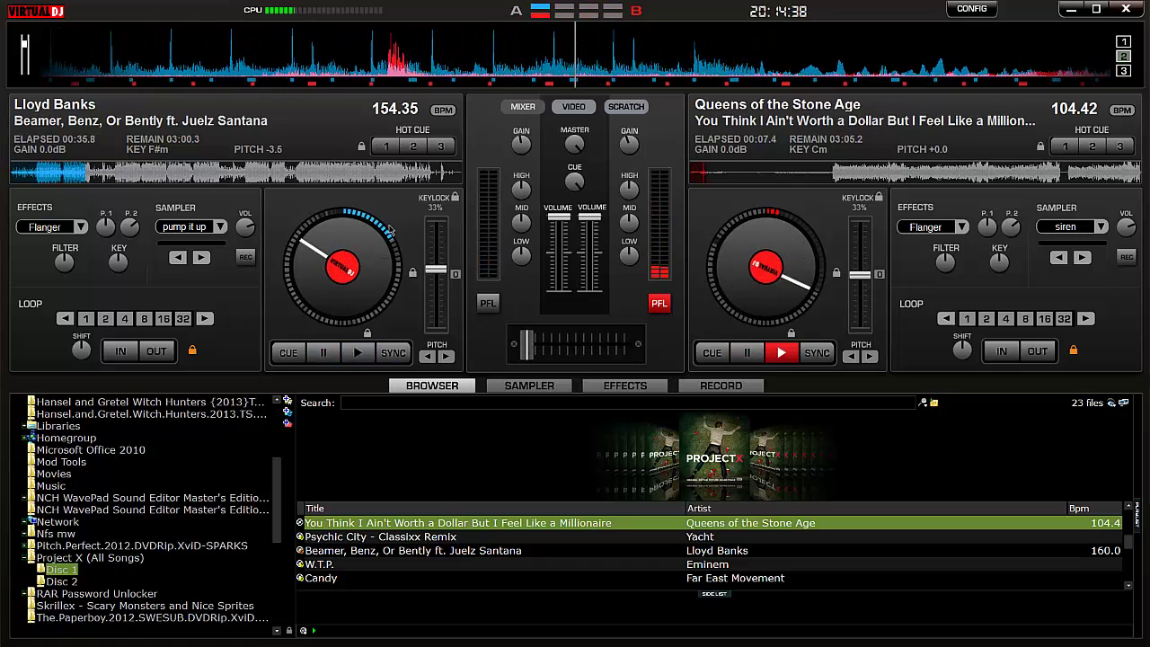
{"action": "mouse_move", "coordinate": [526, 346]}
{"action": "left_mouse_down"}
{"action": "mouse_move", "coordinate": [629, 348]}
{"action": "mouse_move", "coordinate": [580, 349]}
{"action": "left_mouse_up"}
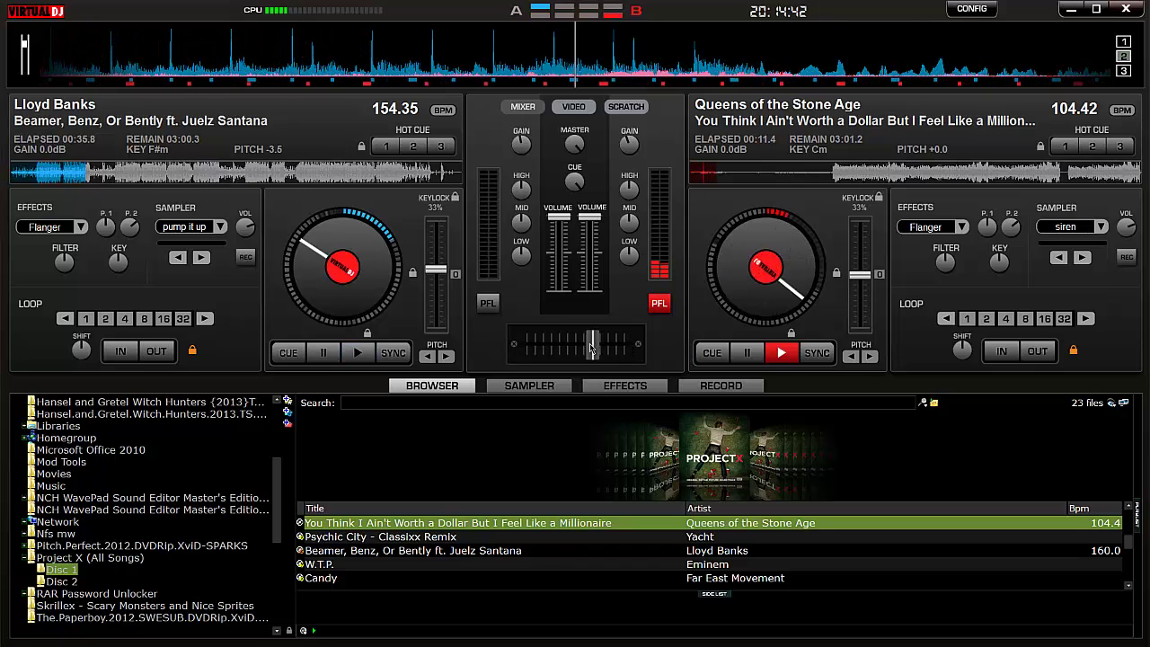
{"action": "left_click", "coordinate": [359, 358]}
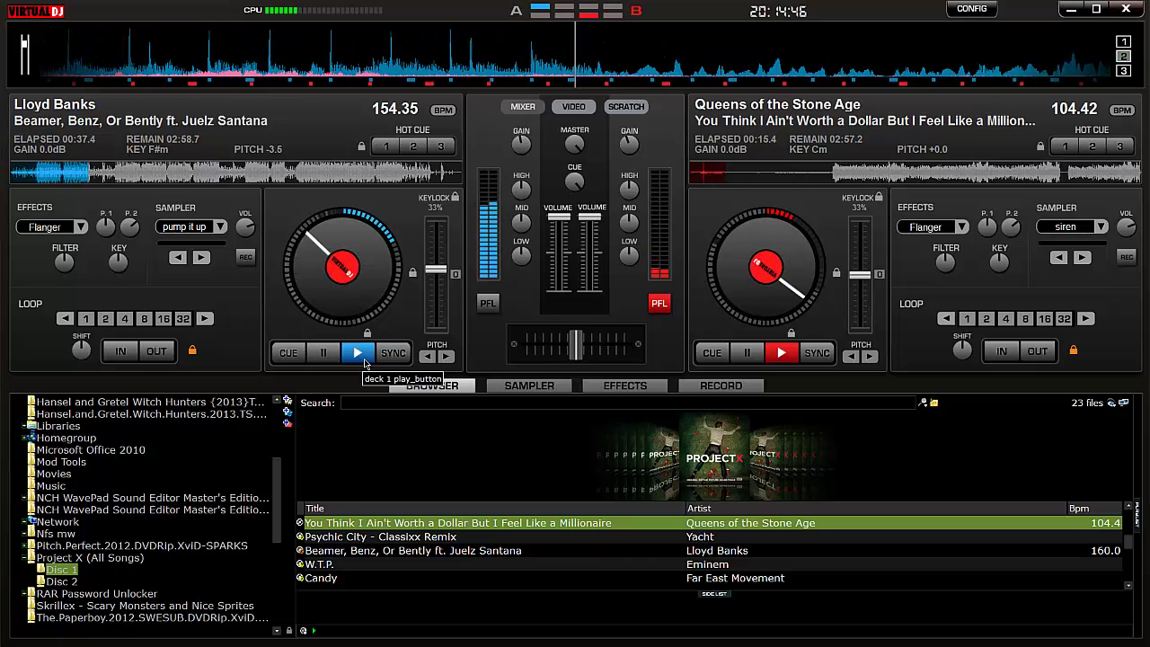
{"action": "left_click", "coordinate": [332, 358]}
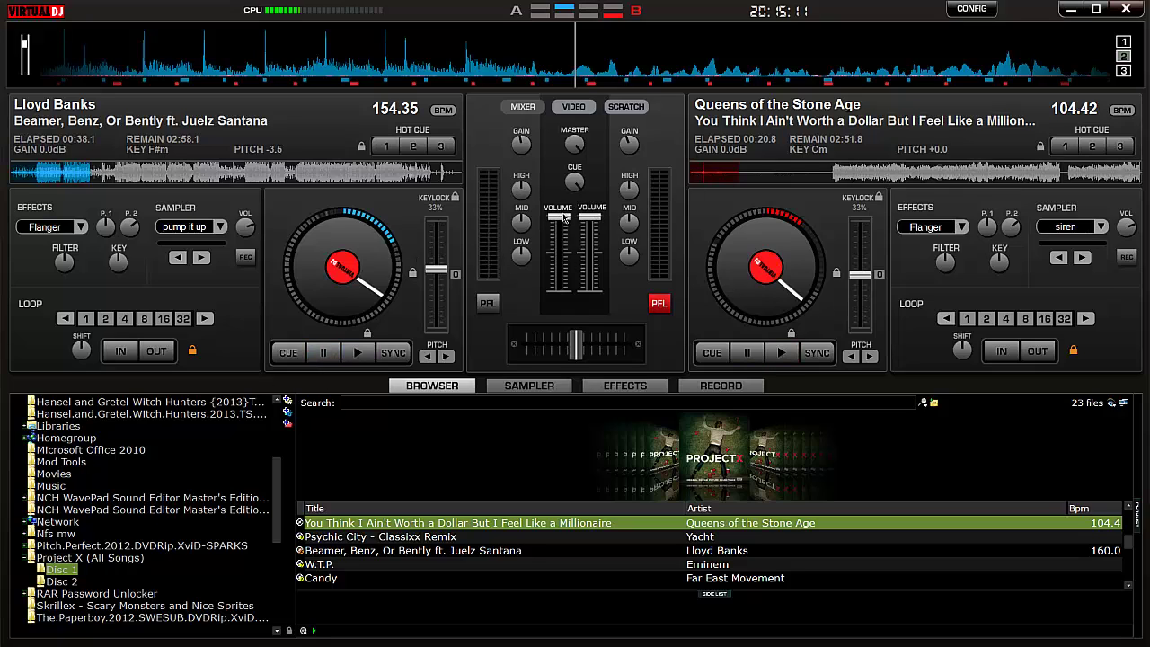
Lower deck A's volume fader, start deck A playing, and bring the volume back to full.
{"action": "left_click_drag", "start_coordinate": [565, 217], "coordinate": [564, 235]}
{"action": "key", "text": "space"}
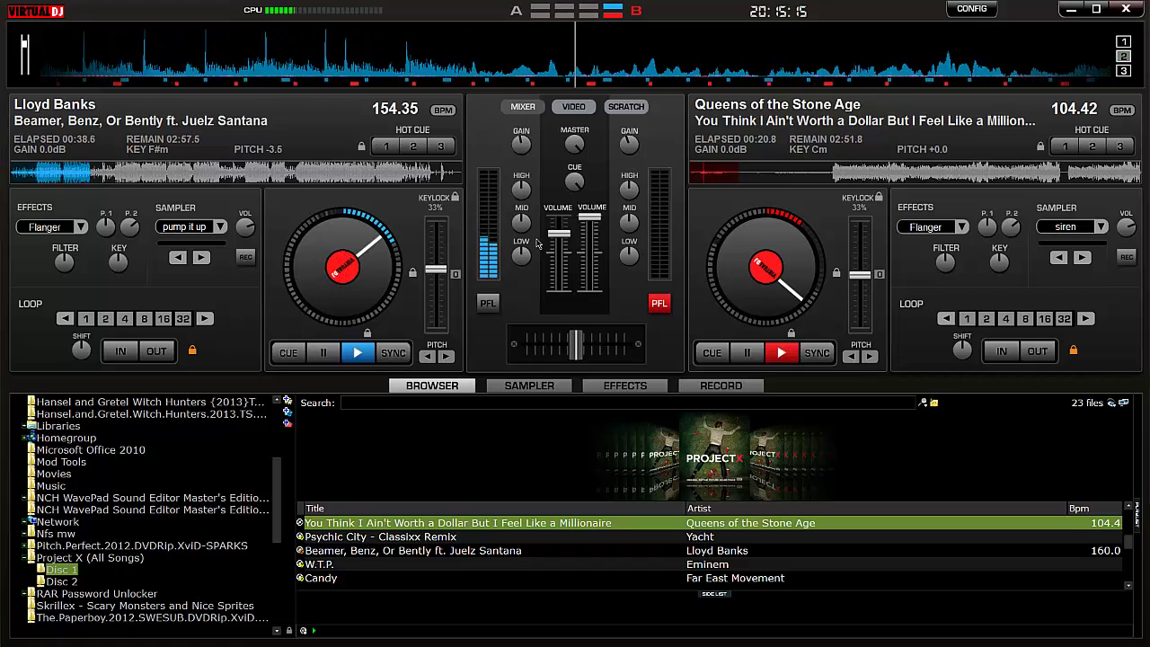
{"action": "mouse_move", "coordinate": [558, 233]}
{"action": "left_mouse_down"}
{"action": "mouse_move", "coordinate": [558, 250]}
{"action": "mouse_move", "coordinate": [558, 217]}
{"action": "left_mouse_up"}
{"action": "key", "text": "space"}
{"action": "key", "text": "space"}
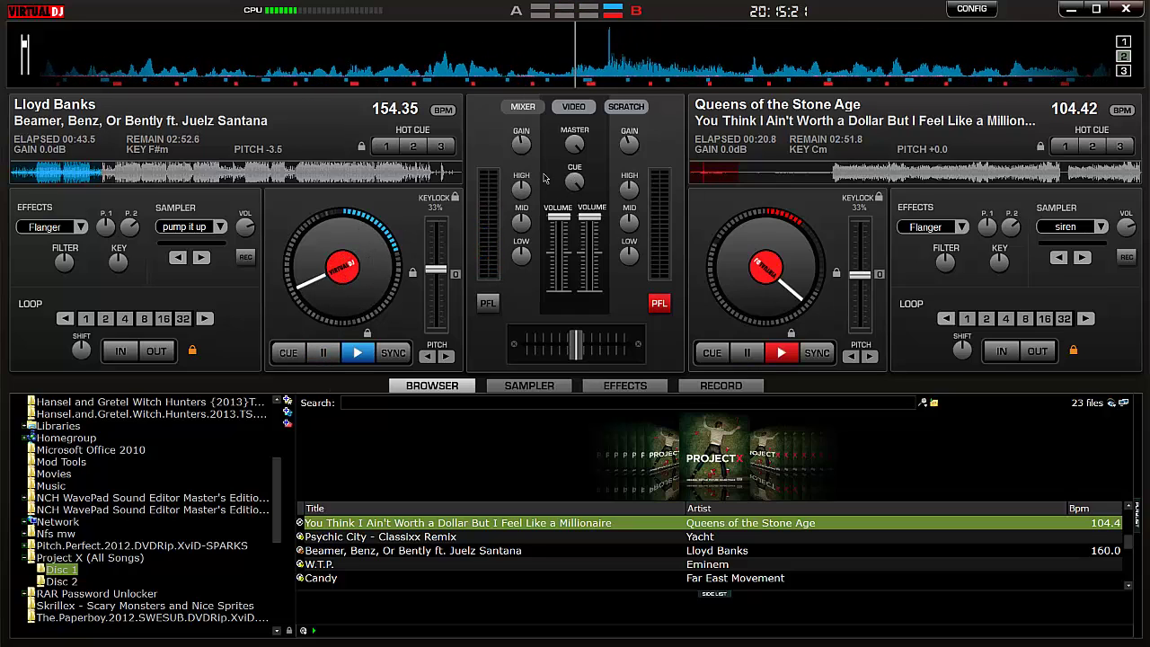
Look through the Video, Mixer and Scratch panels, then show the Sampler slots.
{"action": "left_click", "coordinate": [574, 106]}
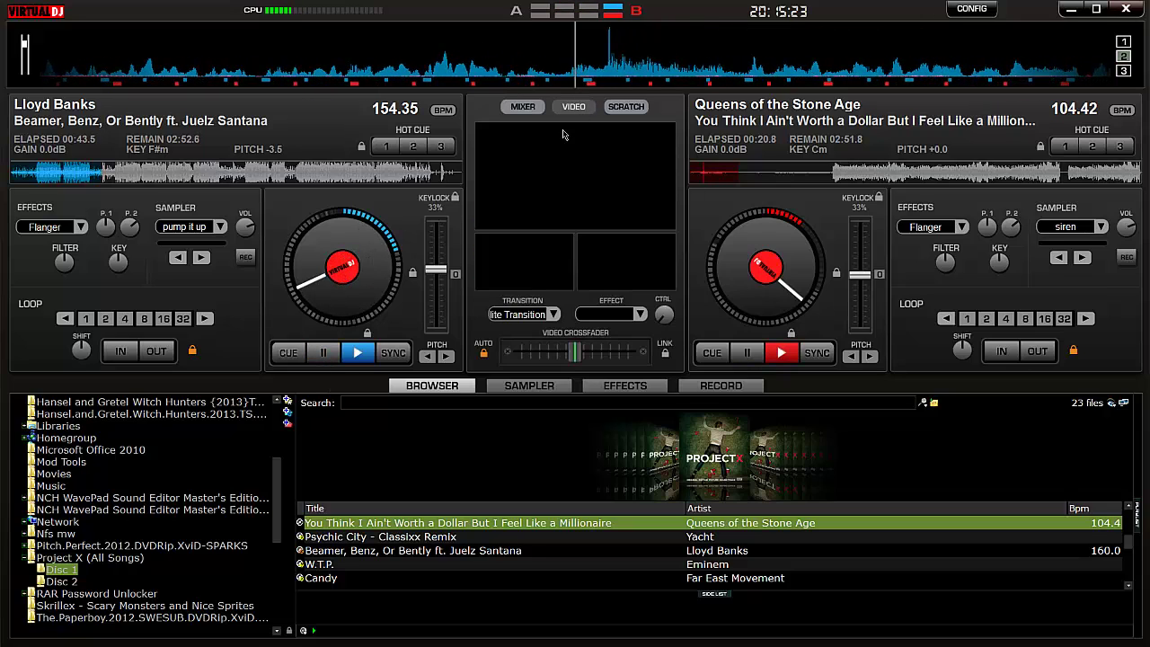
{"action": "left_click", "coordinate": [526, 108]}
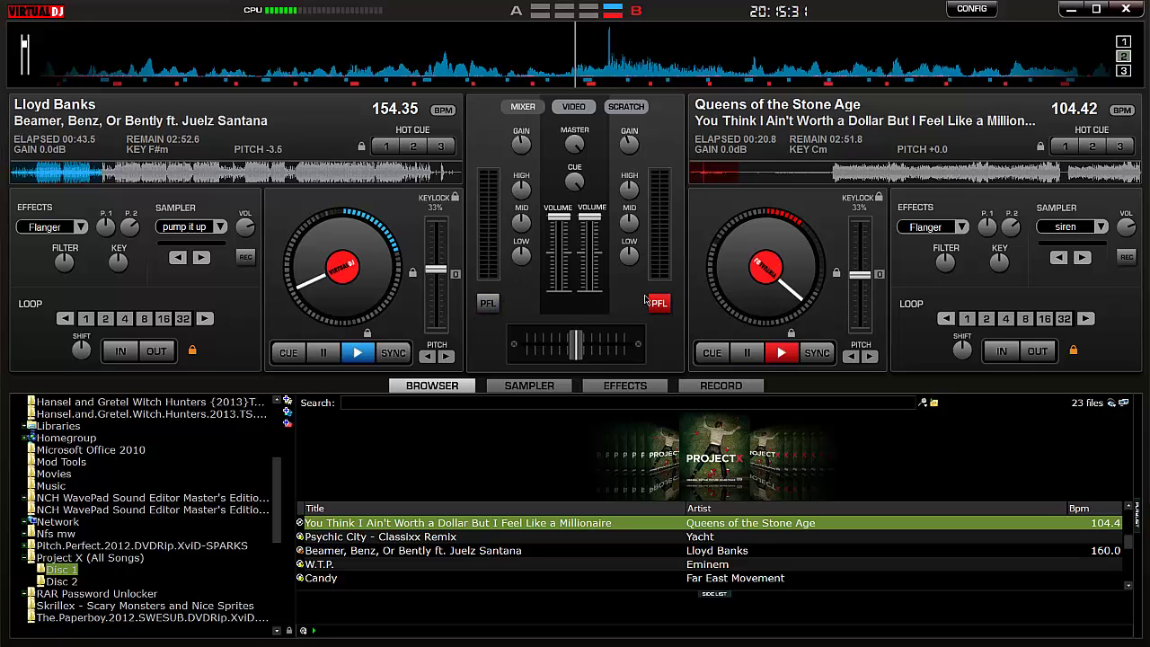
{"action": "left_click", "coordinate": [626, 106]}
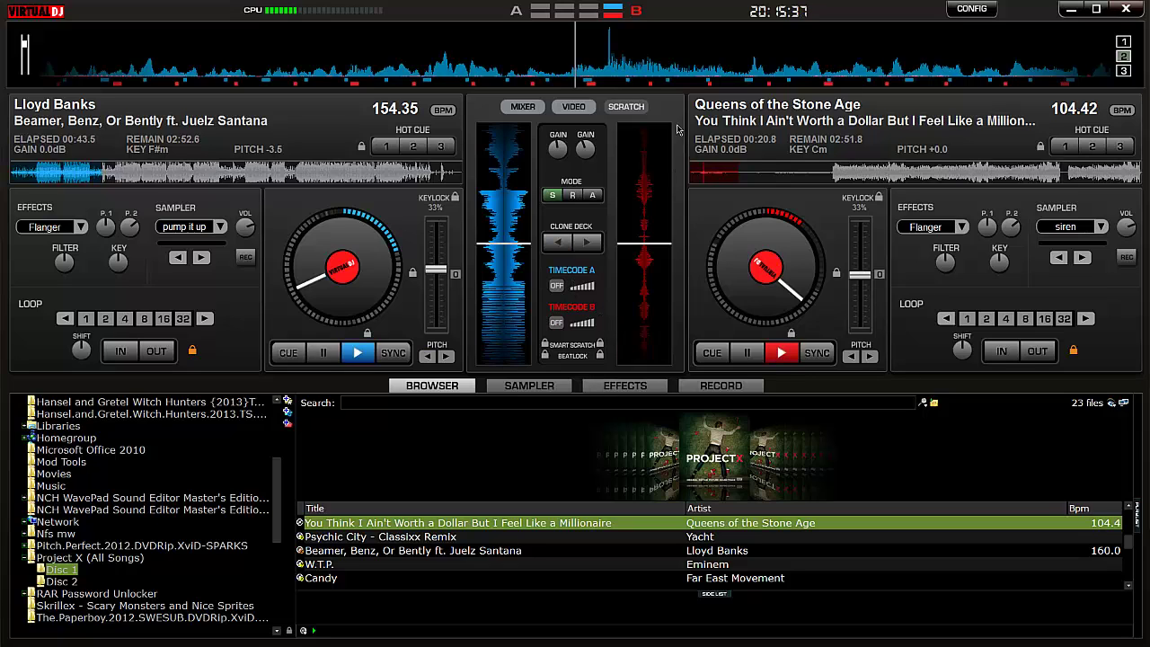
{"action": "left_click", "coordinate": [523, 106]}
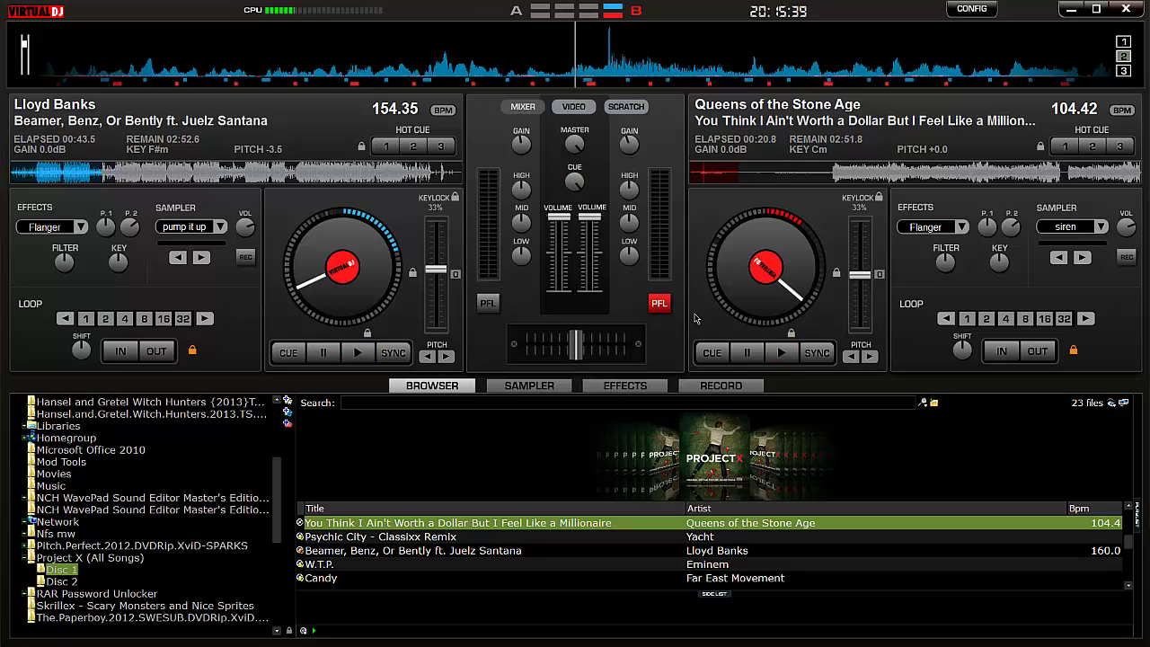
{"action": "left_click", "coordinate": [529, 385]}
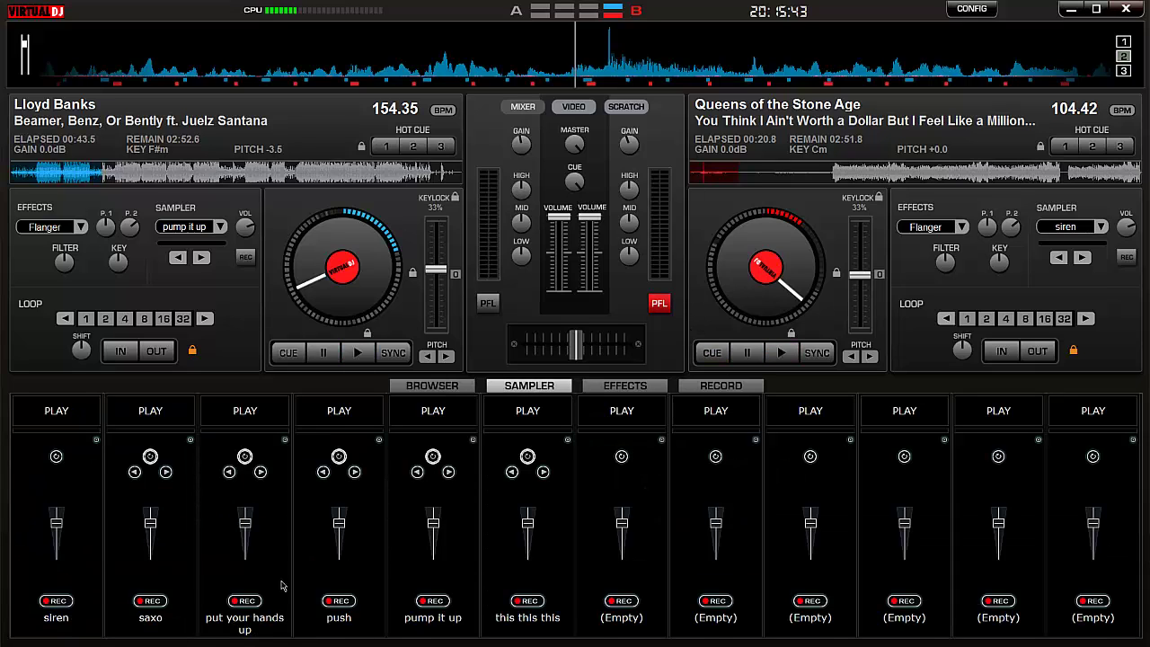
Hit REC under the 'put your hands up' sampler slot.
{"action": "left_click", "coordinate": [244, 600]}
Browse the sound effects, video transitions and video effects lists, ending on sound effects.
{"action": "left_click", "coordinate": [619, 385]}
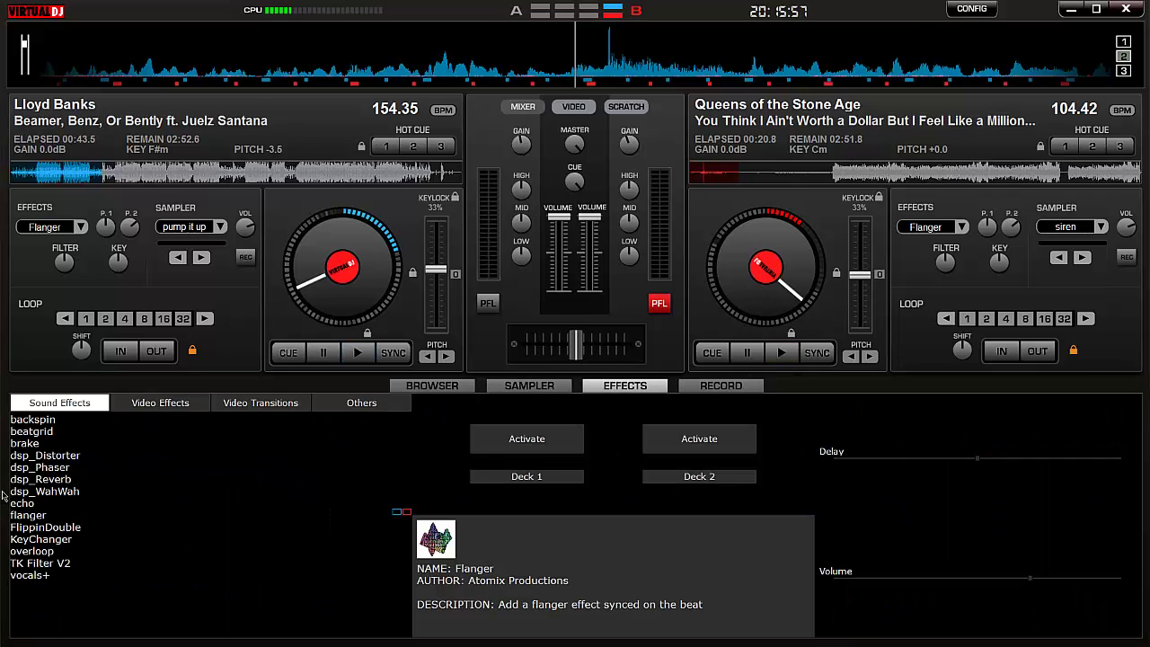
{"action": "left_click", "coordinate": [20, 457]}
{"action": "left_click", "coordinate": [31, 479]}
{"action": "left_click", "coordinate": [27, 515]}
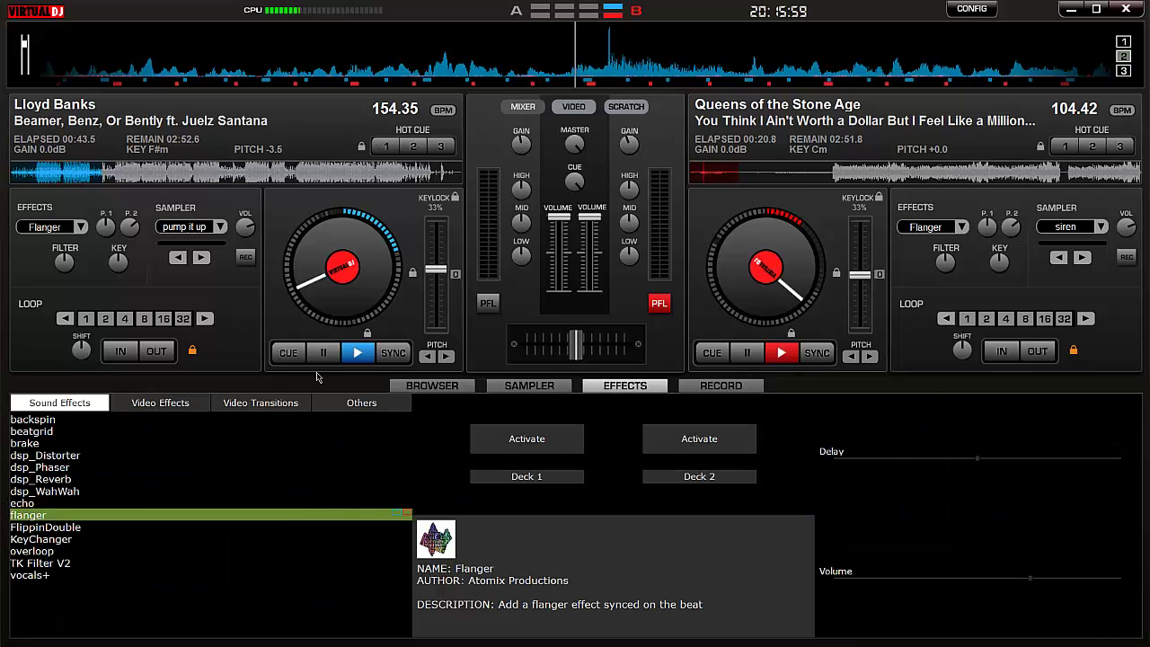
{"action": "left_click", "coordinate": [243, 402]}
{"action": "left_click", "coordinate": [80, 515]}
{"action": "left_click", "coordinate": [89, 562]}
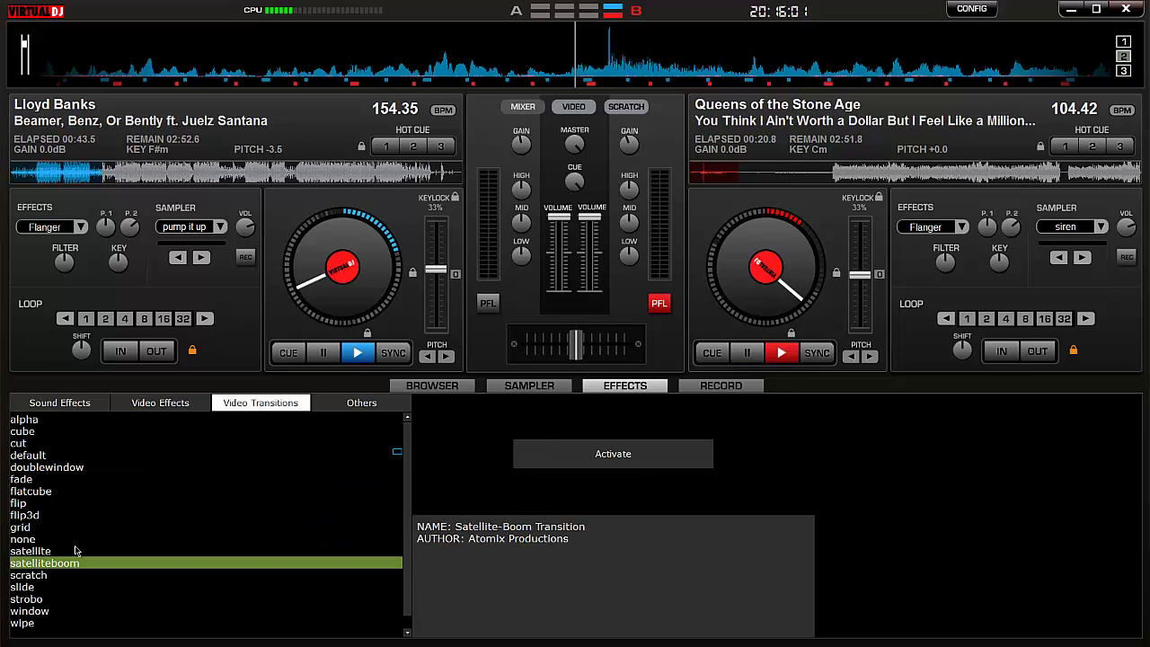
{"action": "left_click", "coordinate": [165, 403]}
{"action": "left_click", "coordinate": [55, 403]}
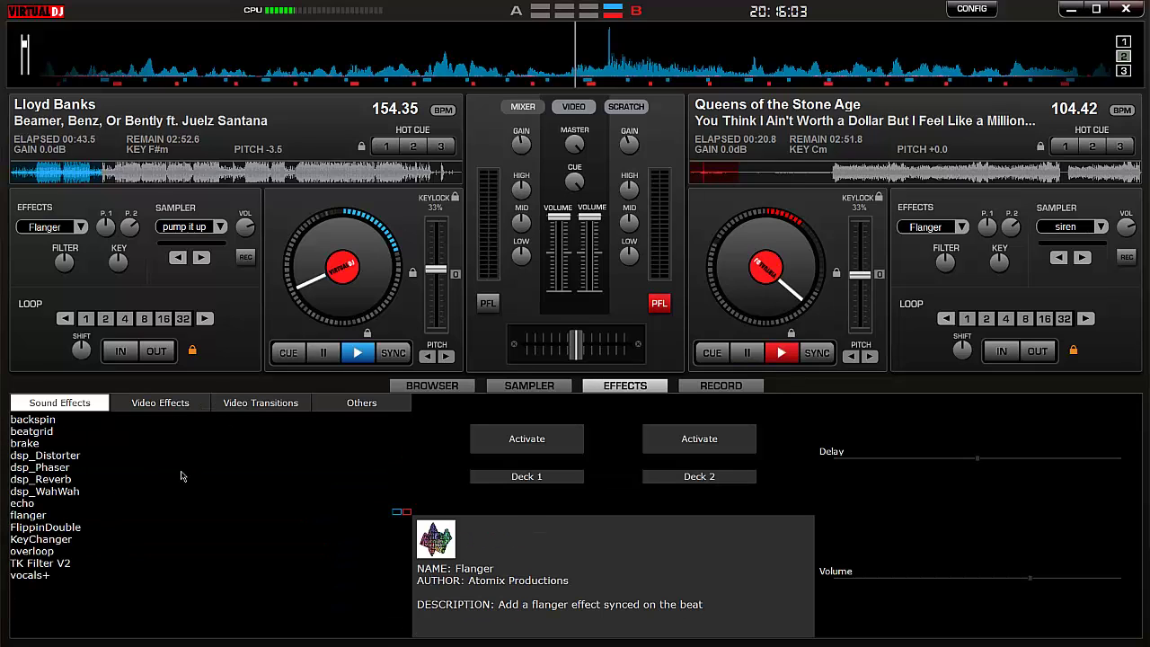
{"action": "left_click", "coordinate": [256, 403]}
{"action": "left_click", "coordinate": [59, 403]}
Select Vocals+, play deck A, activate Vocals+ on it, then pause the track.
{"action": "left_click", "coordinate": [27, 575]}
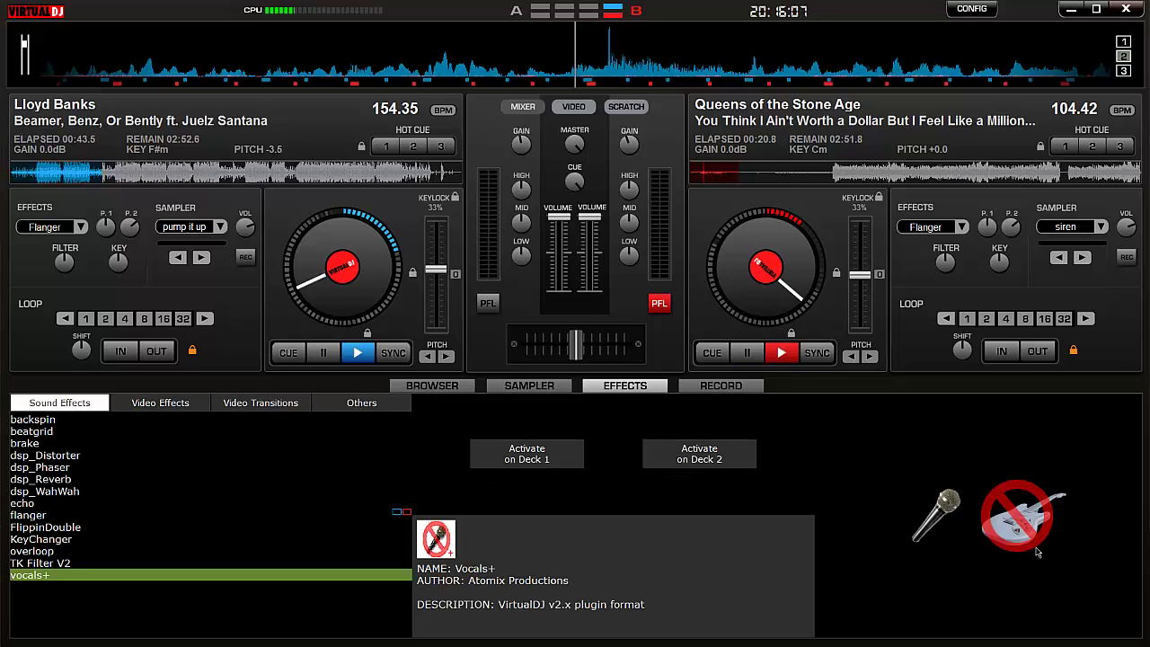
{"action": "left_click", "coordinate": [400, 515]}
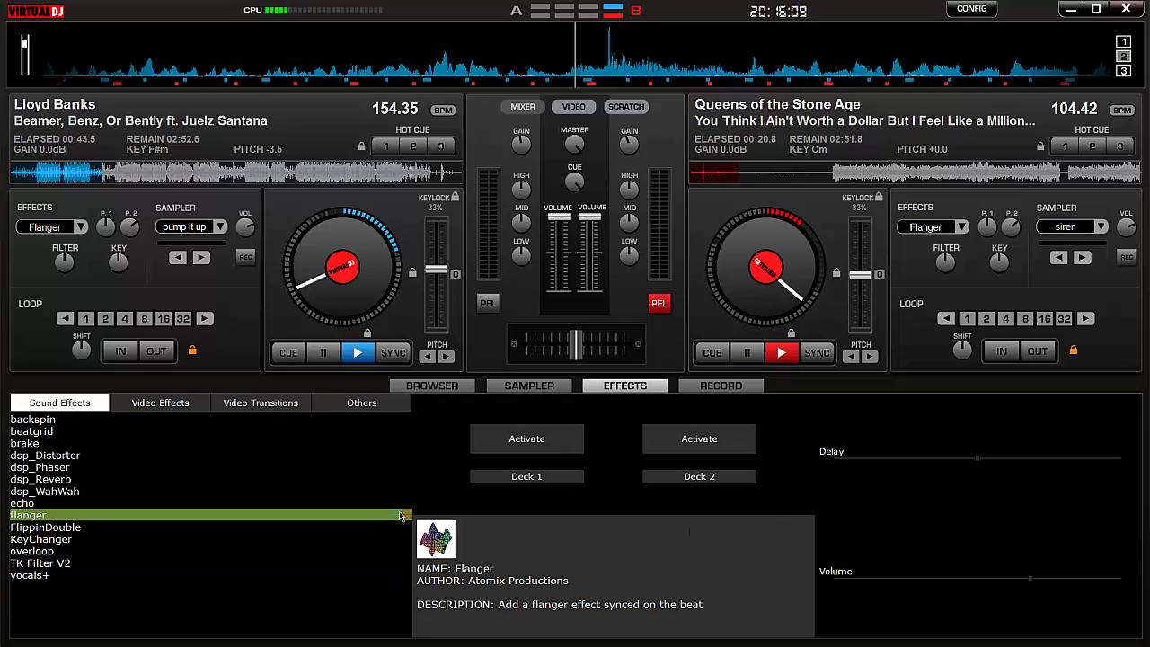
{"action": "key", "text": "Down"}
{"action": "key", "text": "Down"}
{"action": "key", "text": "Down"}
{"action": "key", "text": "Down"}
{"action": "key", "text": "Down"}
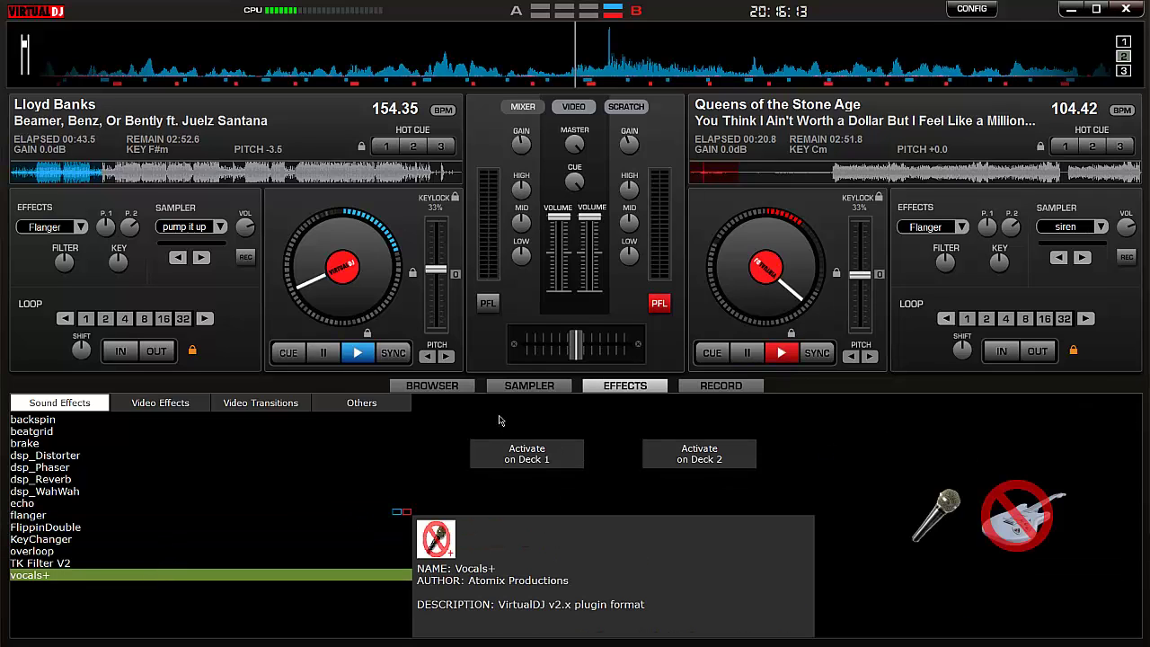
{"action": "left_click", "coordinate": [359, 355]}
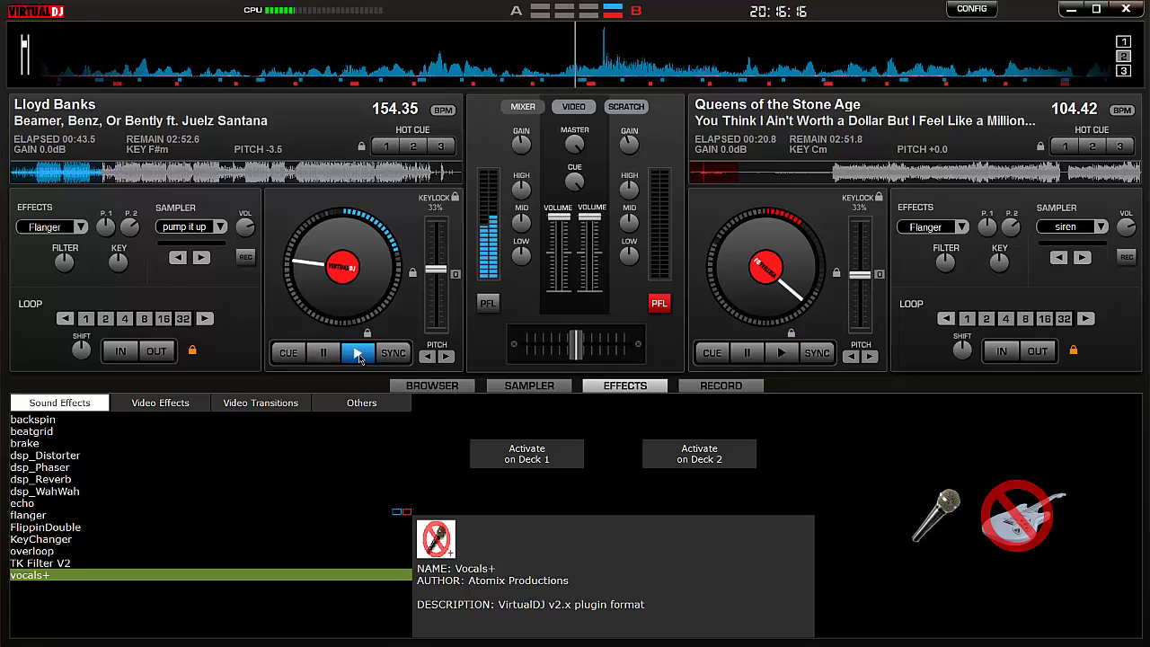
{"action": "left_click", "coordinate": [556, 465]}
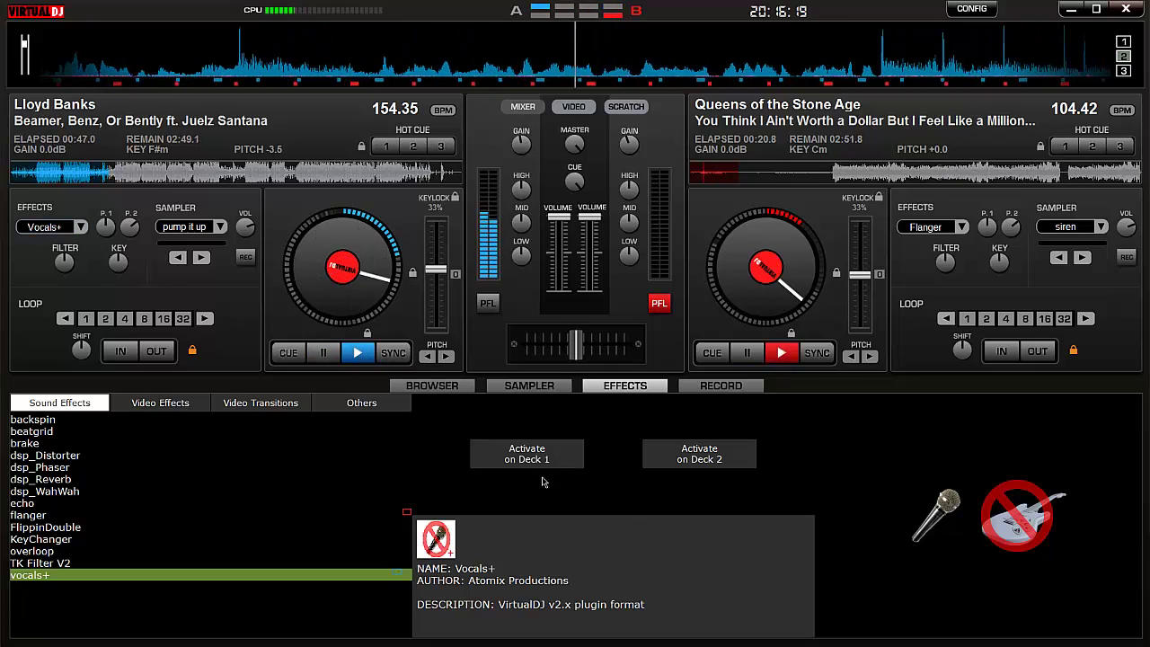
{"action": "left_click", "coordinate": [323, 353]}
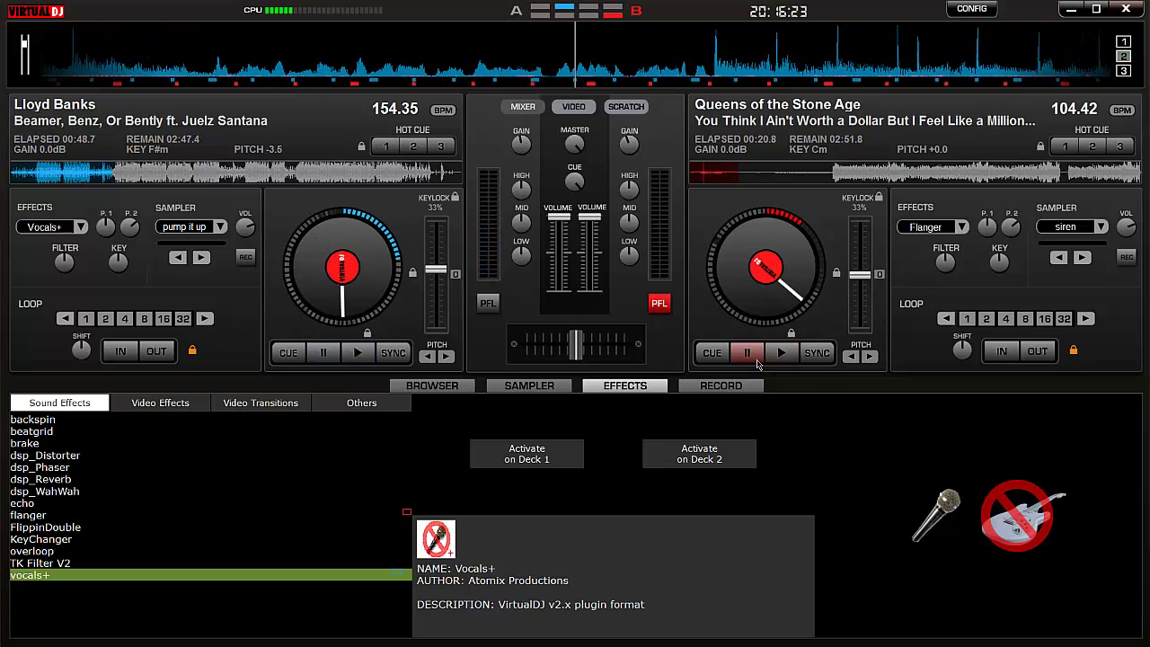
Configure recording to save an MP3 named 'daniels song' in Documents.
{"action": "left_click", "coordinate": [730, 387]}
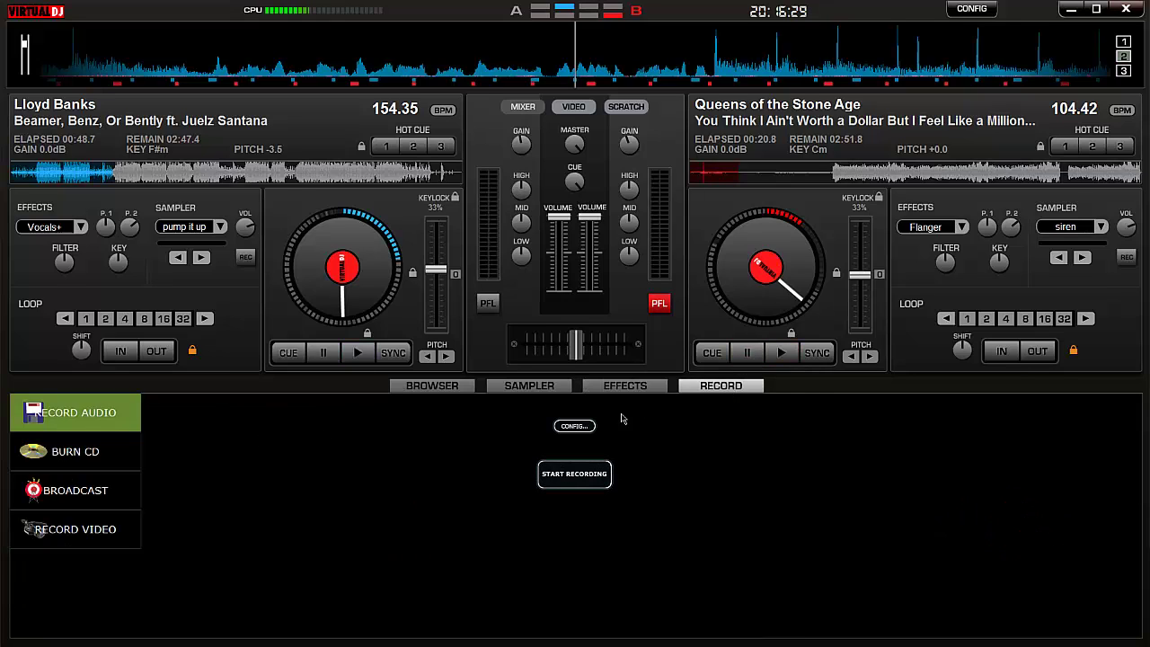
{"action": "left_click", "coordinate": [574, 427]}
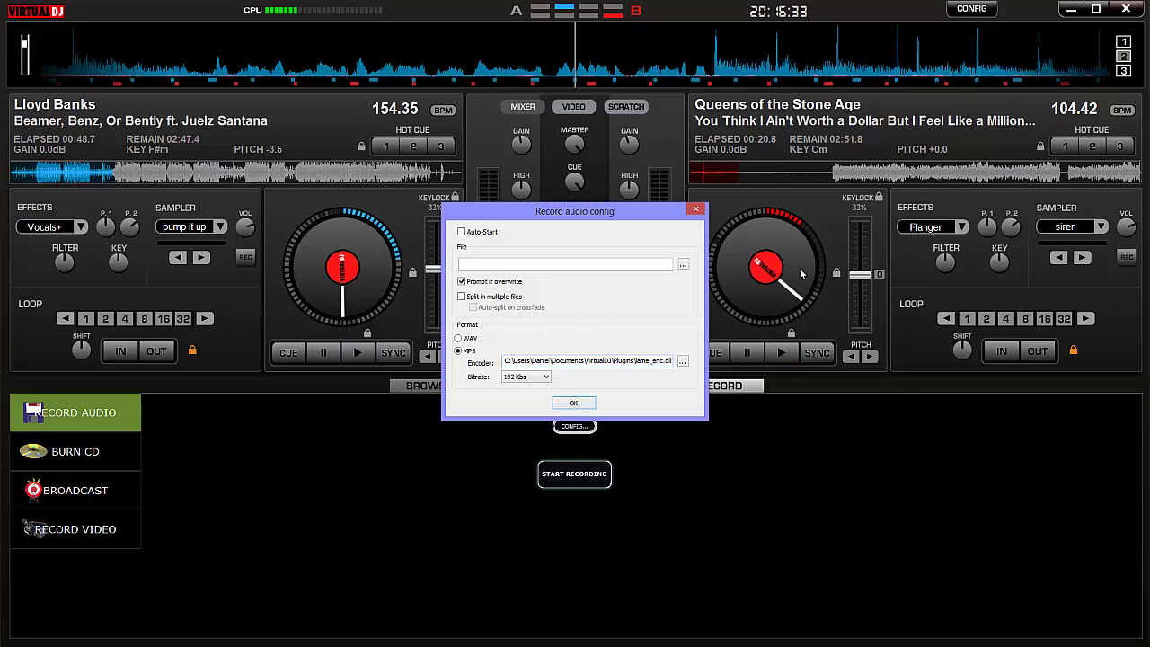
{"action": "left_click", "coordinate": [683, 266]}
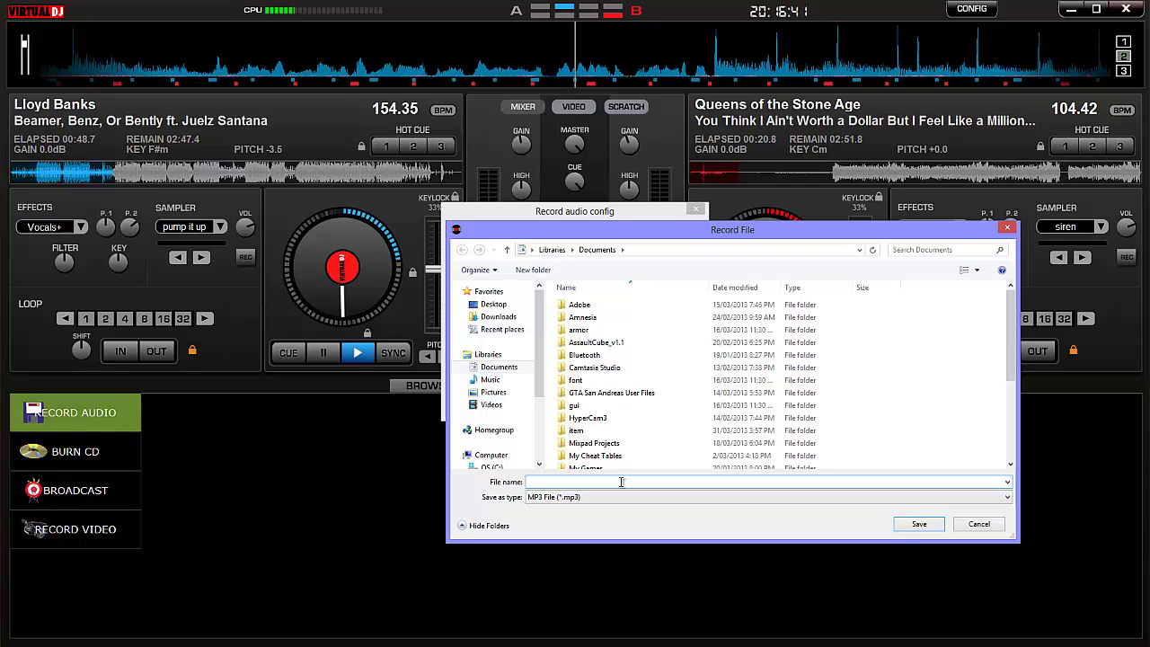
{"action": "type", "text": "daniels song"}
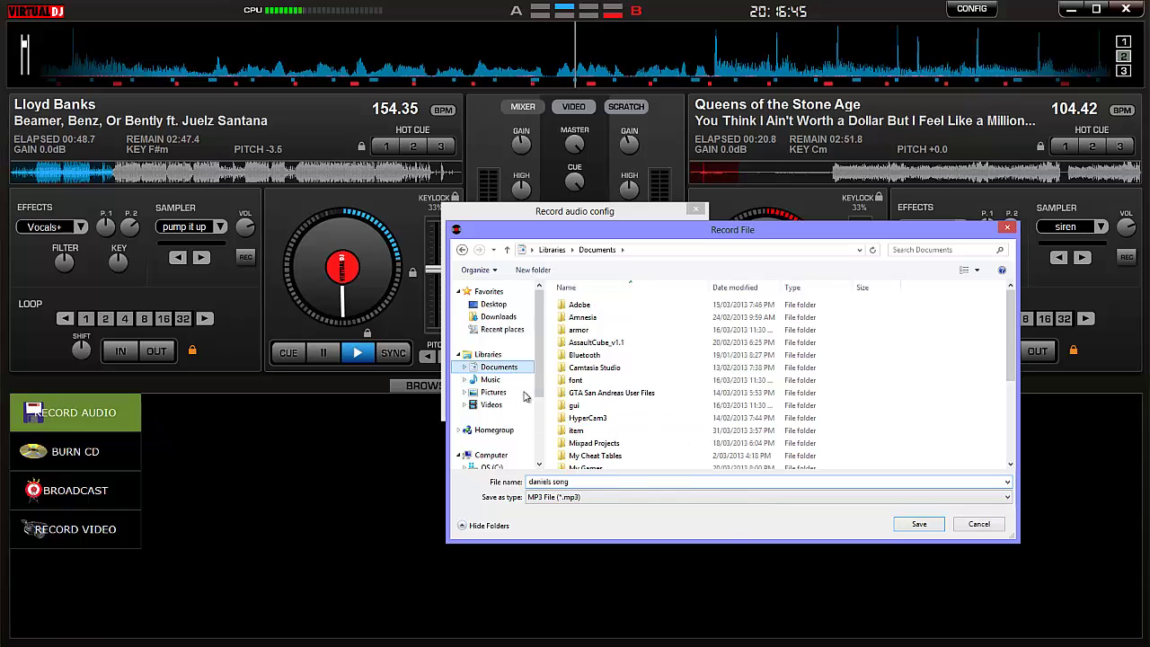
{"action": "left_click", "coordinate": [924, 529]}
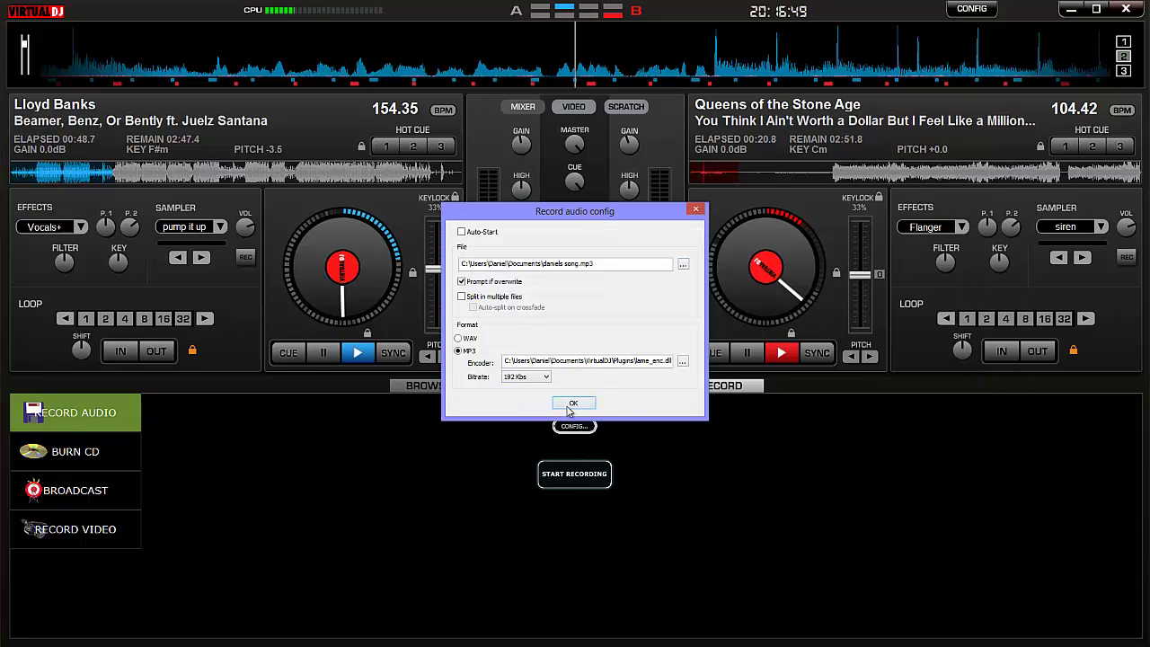
{"action": "left_click", "coordinate": [575, 404]}
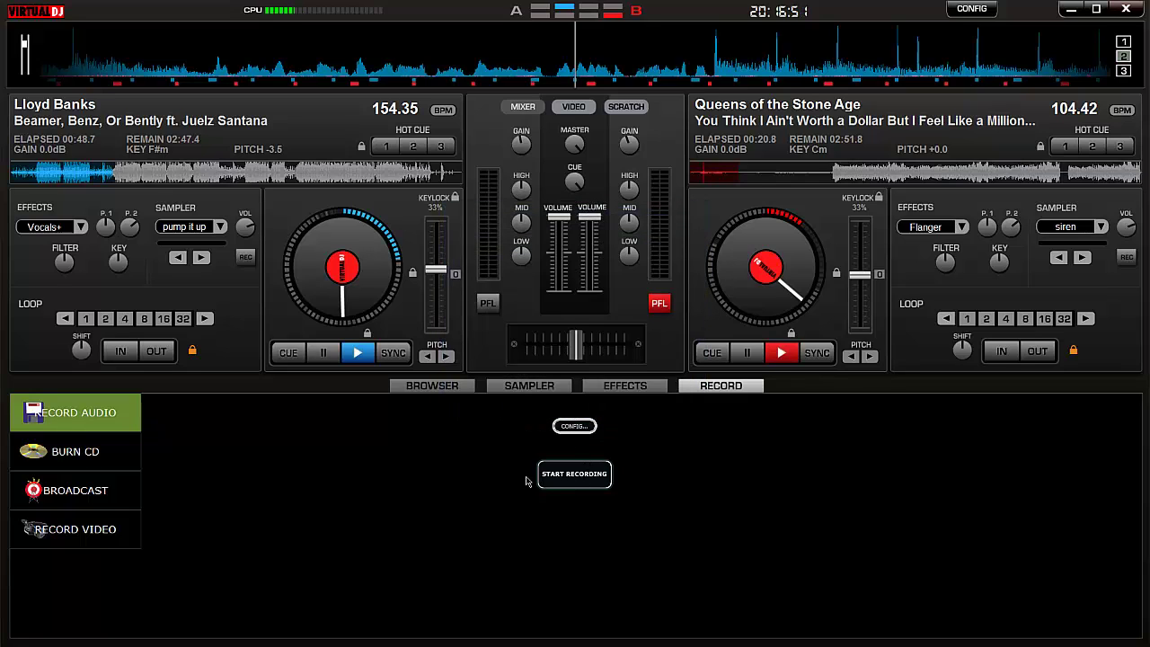
Record deck A playing while switching its effect to Backspin, then Brake, then stop recording.
{"action": "left_click", "coordinate": [581, 474]}
{"action": "left_click", "coordinate": [357, 352]}
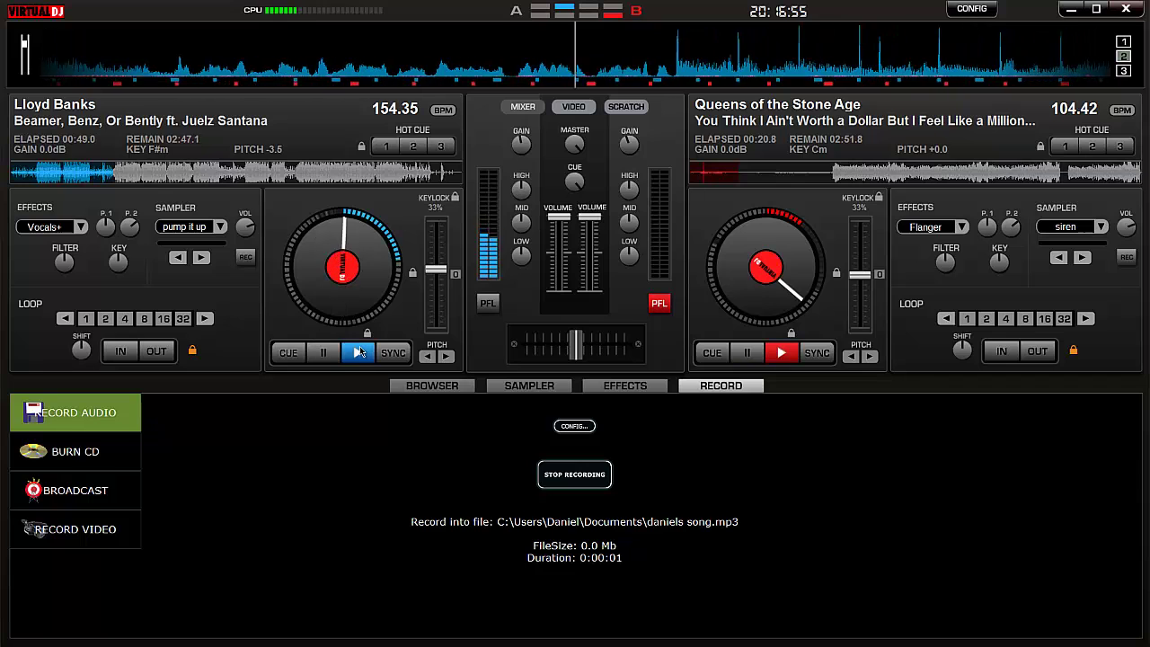
{"action": "left_click", "coordinate": [38, 225]}
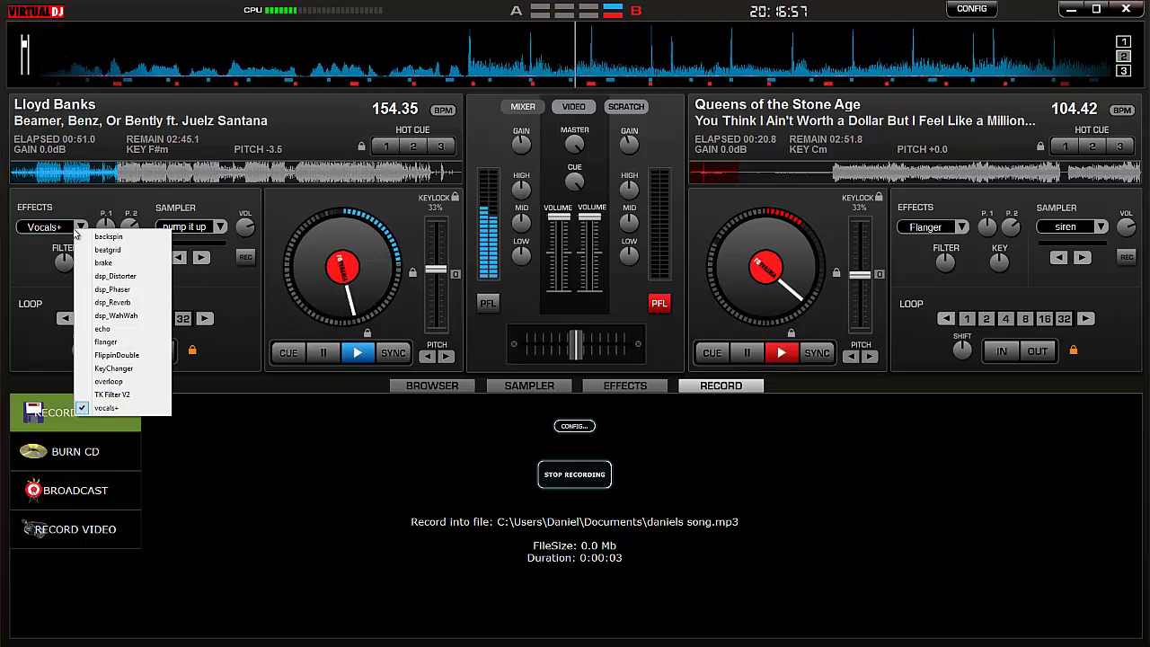
{"action": "left_click", "coordinate": [89, 231]}
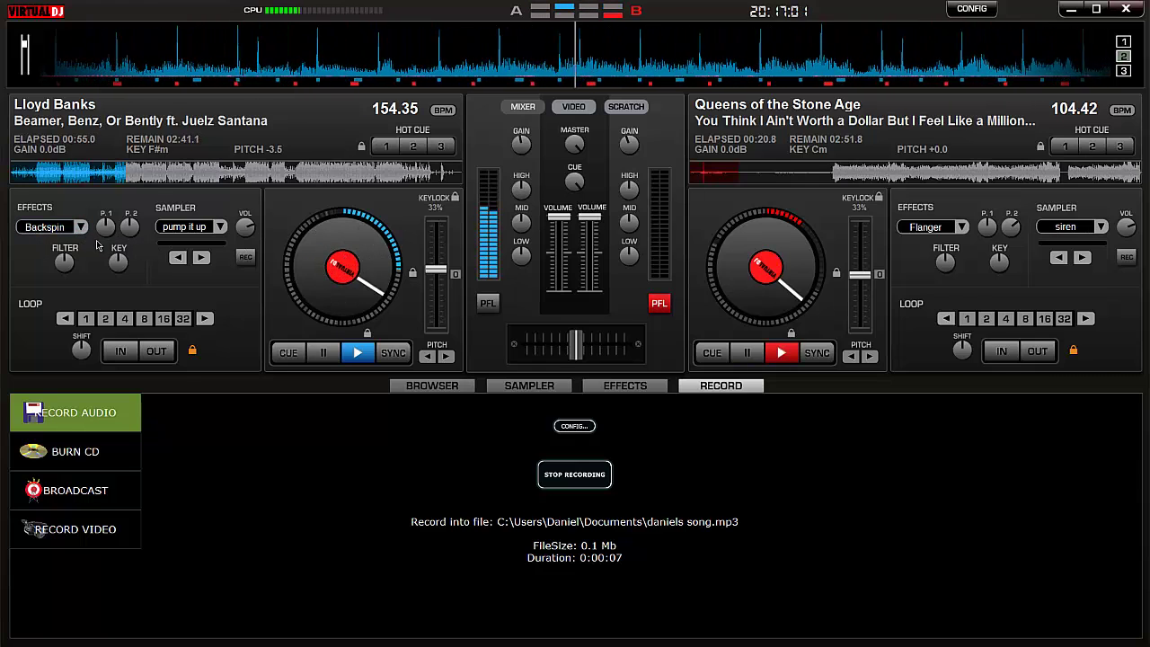
{"action": "left_click", "coordinate": [81, 227]}
{"action": "left_click", "coordinate": [137, 260]}
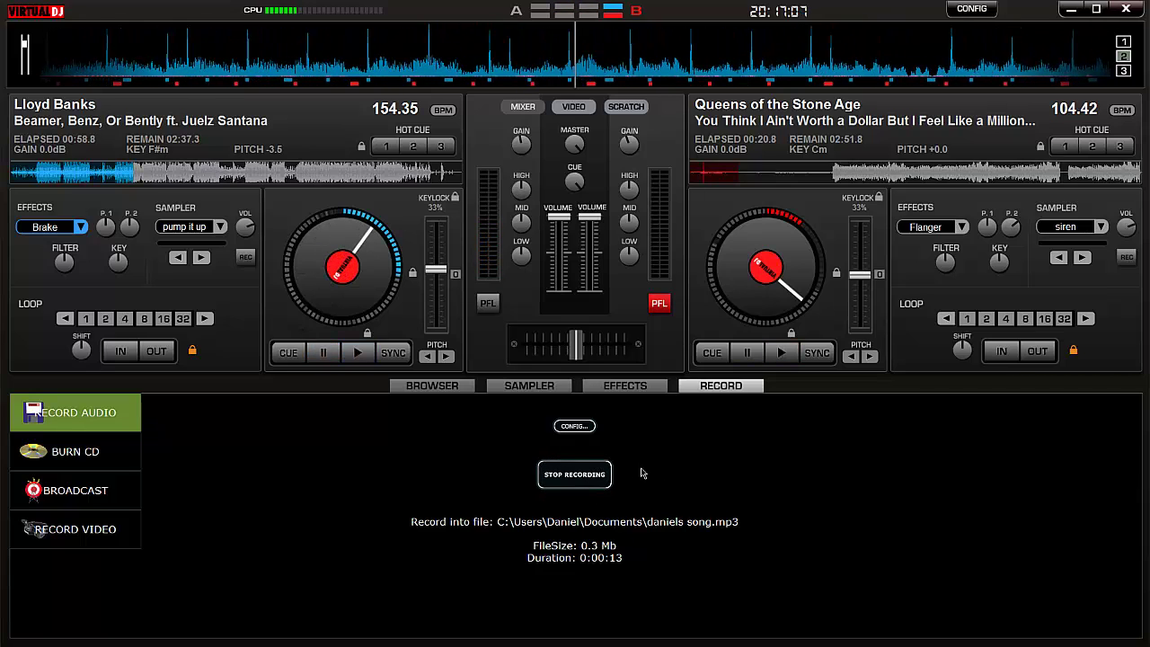
{"action": "left_click", "coordinate": [588, 485]}
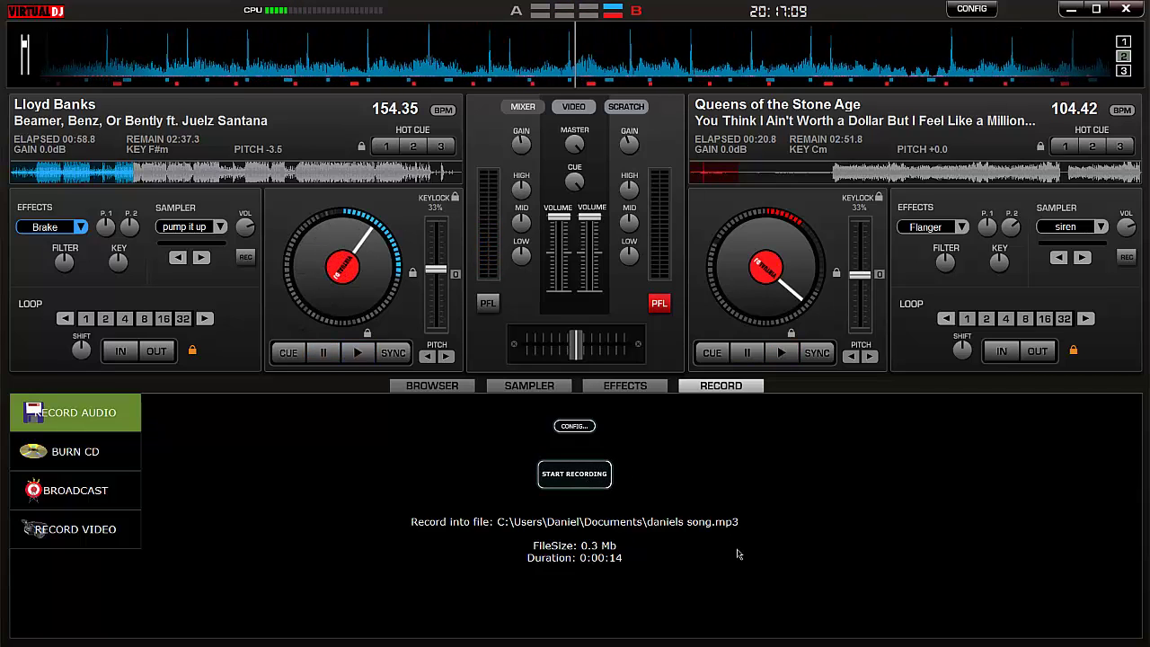
{"action": "left_click", "coordinate": [1076, 9]}
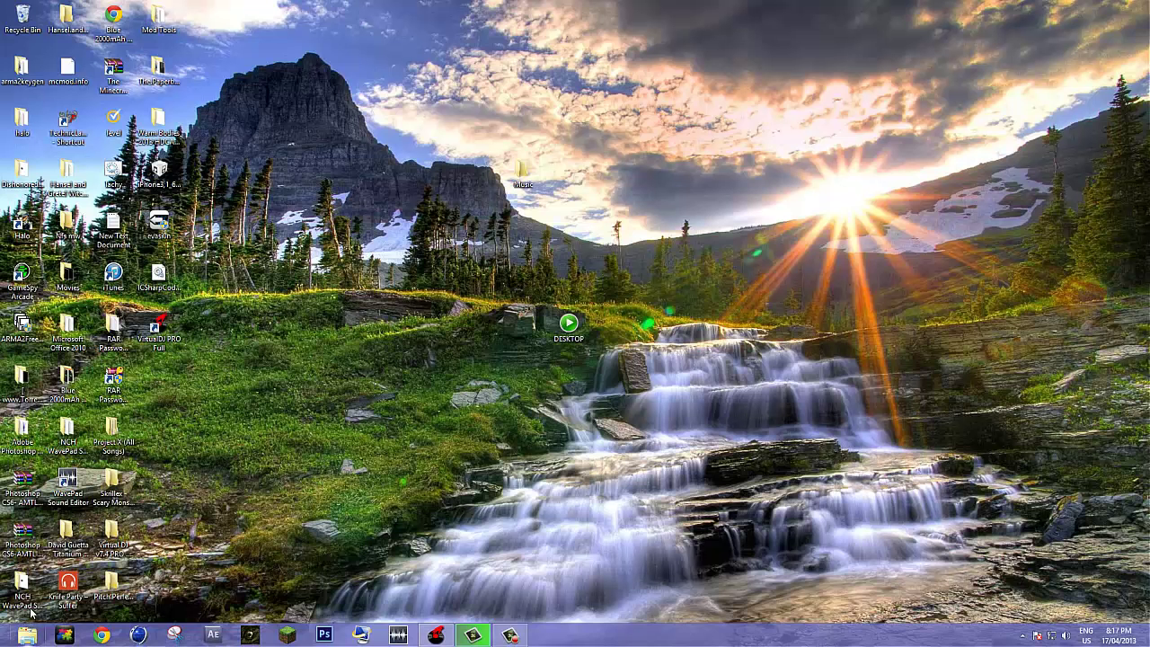
{"action": "left_click", "coordinate": [27, 635]}
{"action": "left_click", "coordinate": [309, 257]}
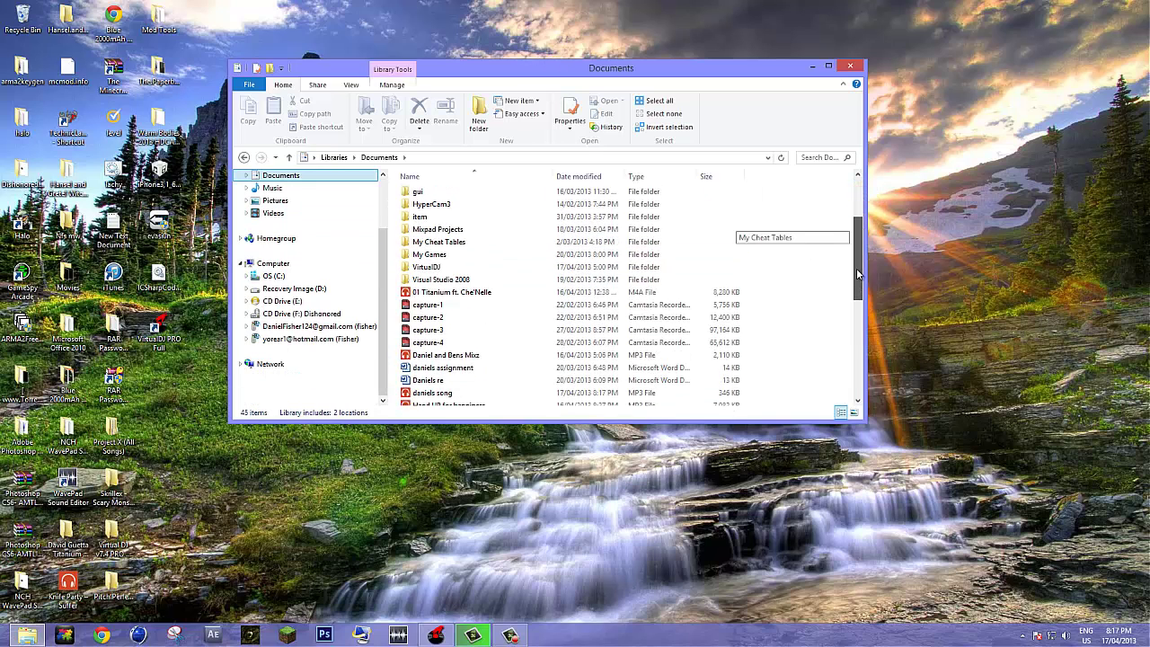
{"action": "left_click_drag", "start_coordinate": [860, 232], "coordinate": [858, 277]}
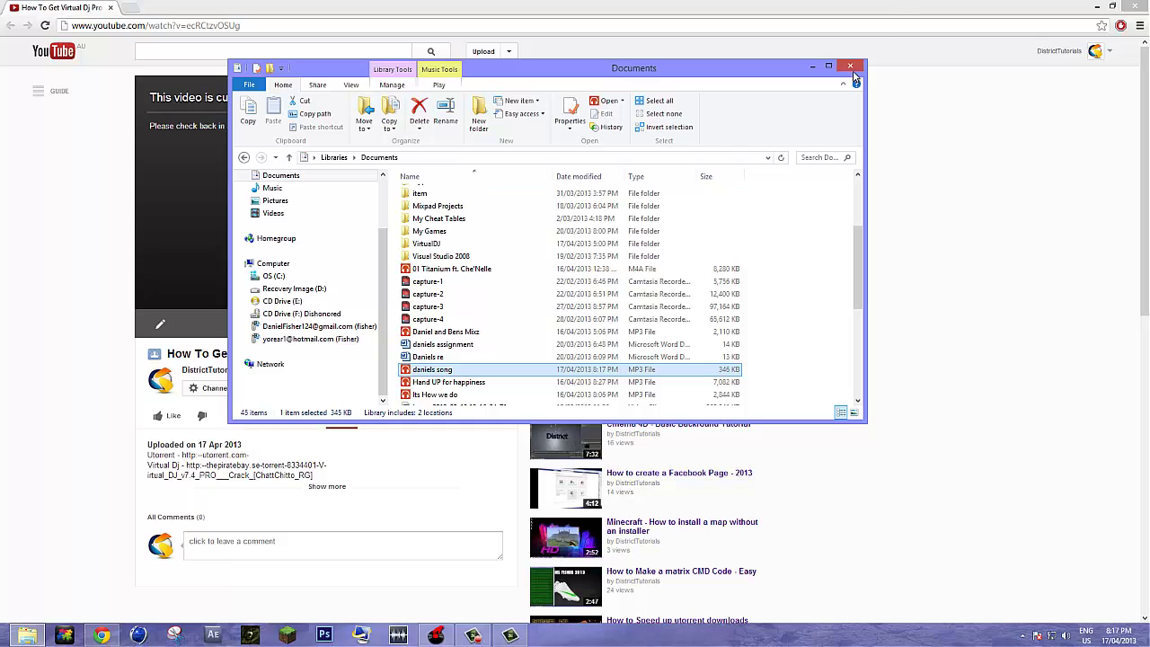
{"action": "left_click", "coordinate": [851, 67]}
Cue deck A's Lloyd Banks track to its start, play it, and scratch it back and forth.
{"action": "left_click", "coordinate": [436, 635]}
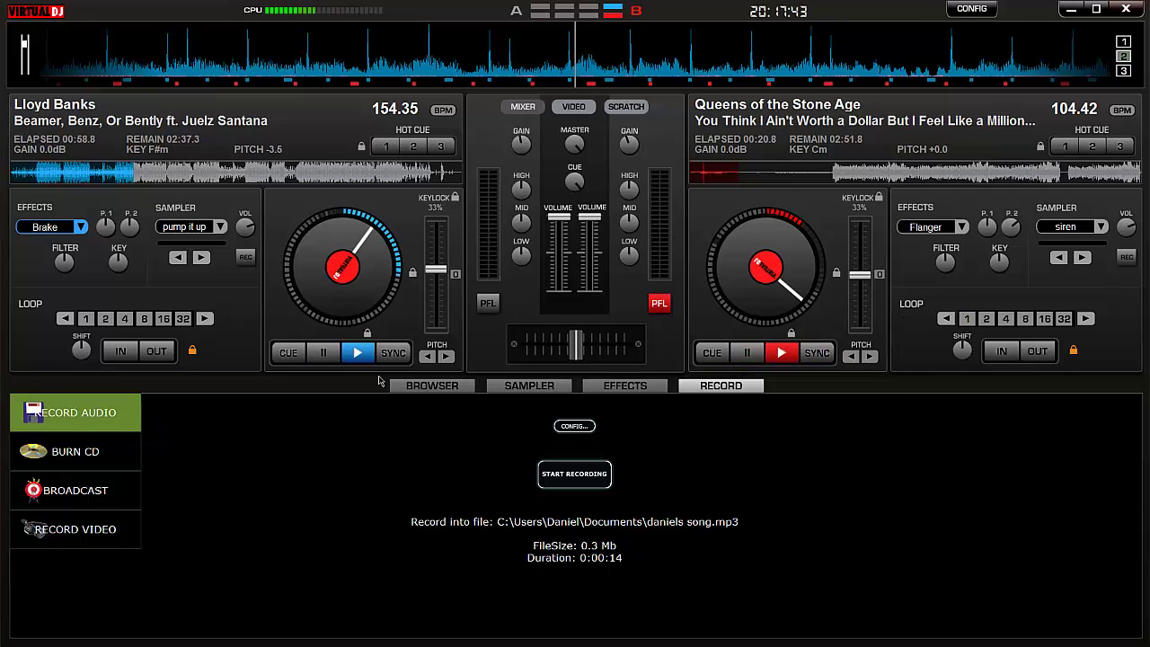
{"action": "left_click", "coordinate": [323, 355]}
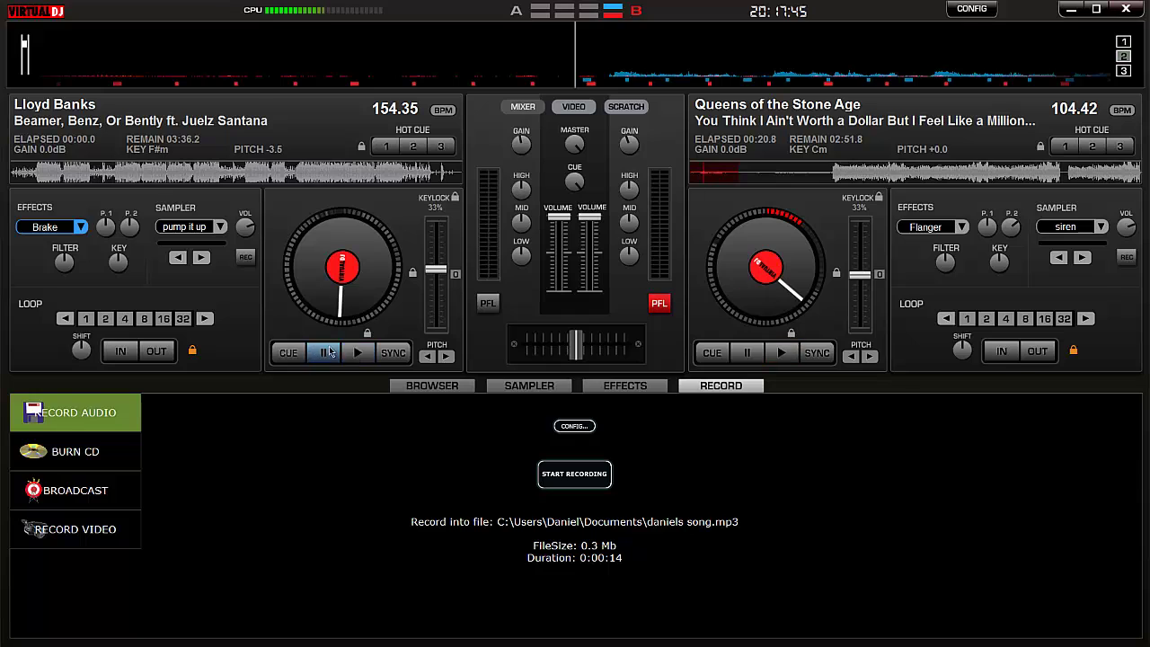
{"action": "left_click", "coordinate": [356, 352]}
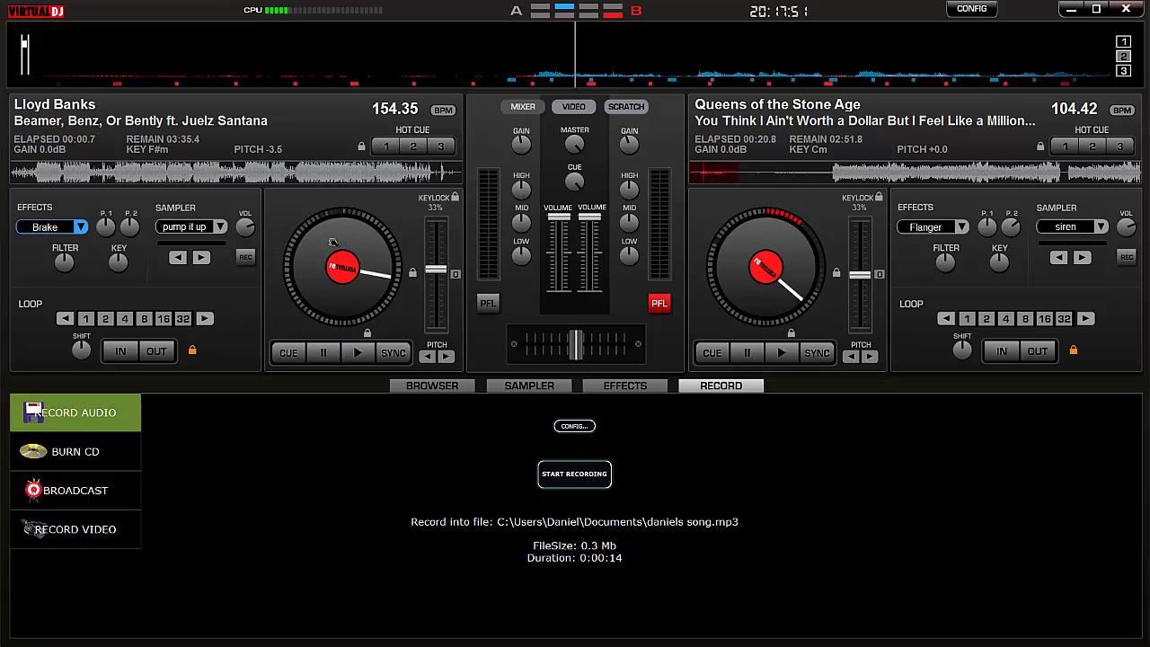
{"action": "left_click_drag", "start_coordinate": [335, 263], "coordinate": [331, 261]}
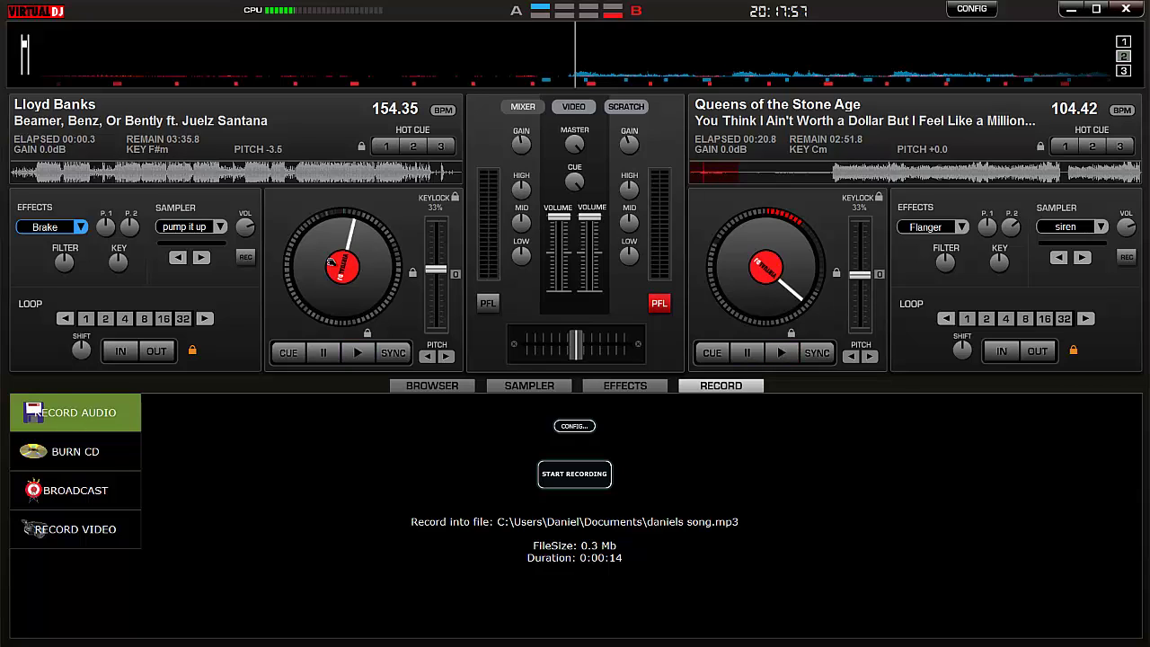
{"action": "mouse_move", "coordinate": [331, 261]}
{"action": "left_mouse_down"}
{"action": "mouse_move", "coordinate": [357, 227]}
{"action": "mouse_move", "coordinate": [403, 247]}
{"action": "left_mouse_up"}
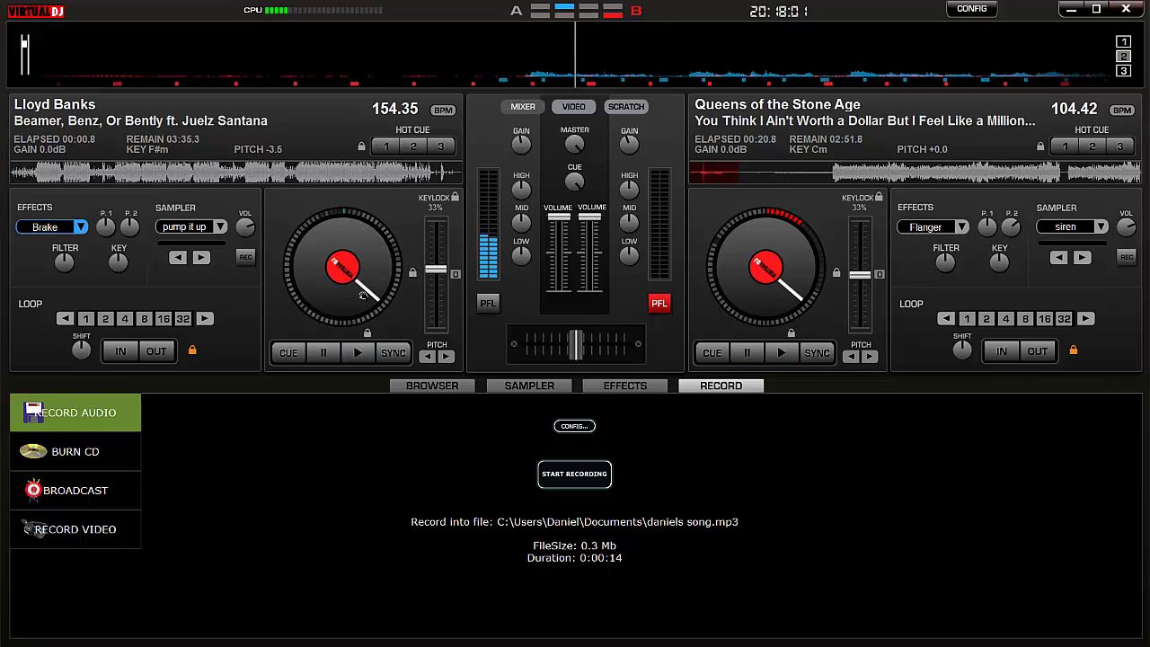